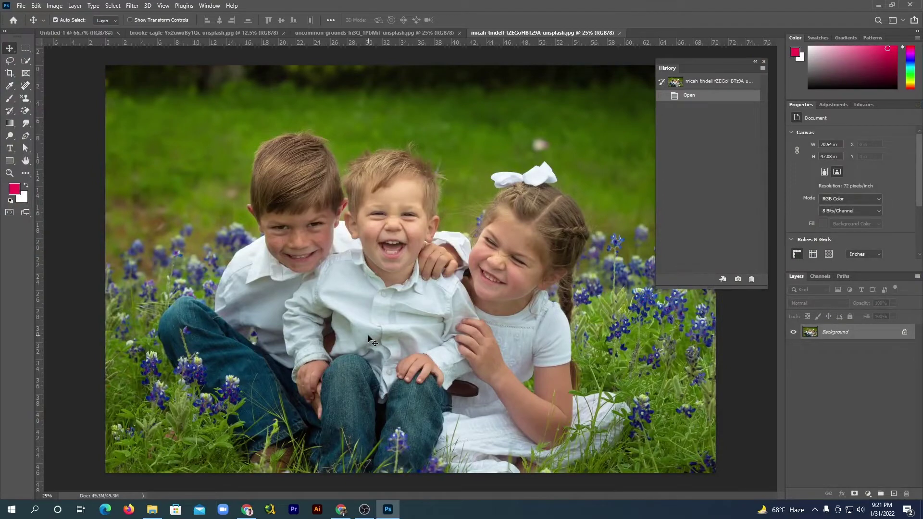
Select the History Brush, viewing the alternative history brushes in its flyout
click(11, 112)
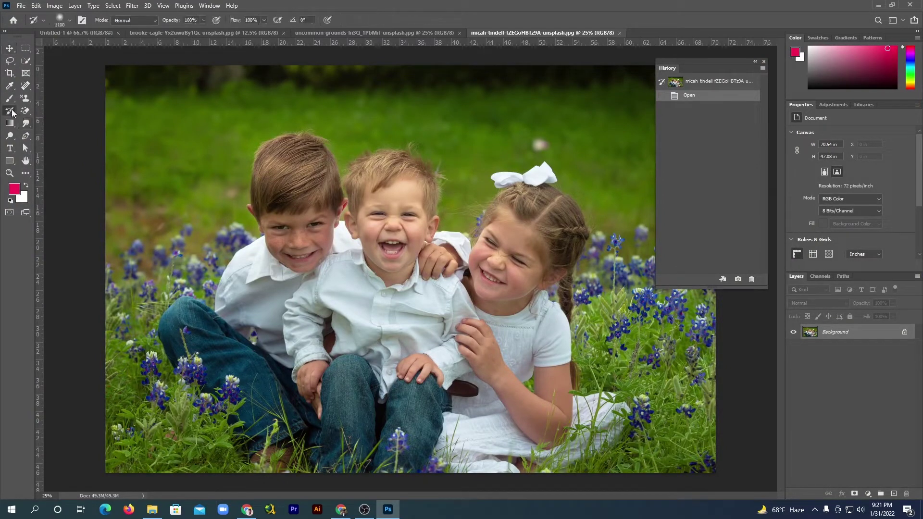
right_click(12, 113)
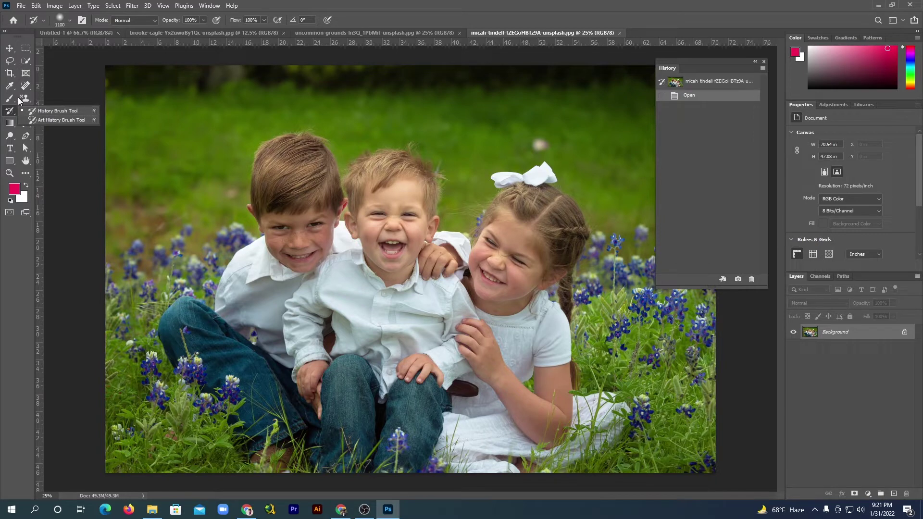
click(10, 48)
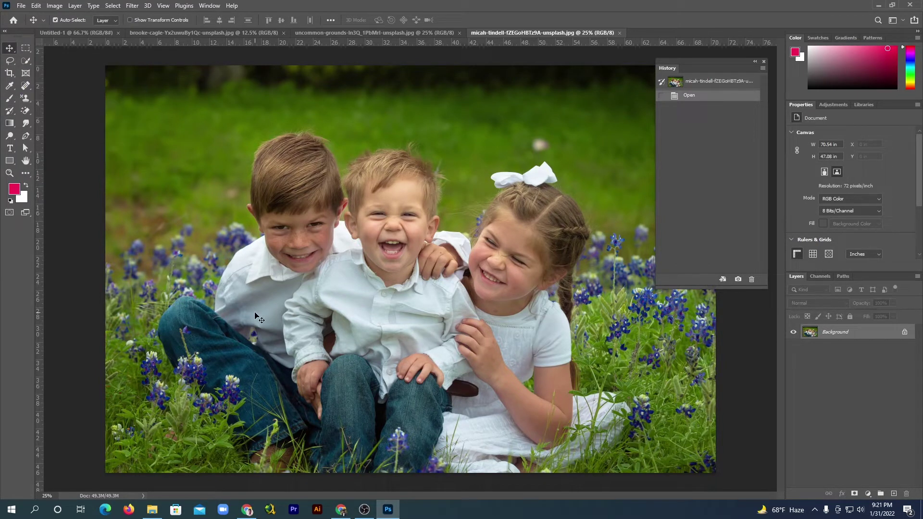
key(y)
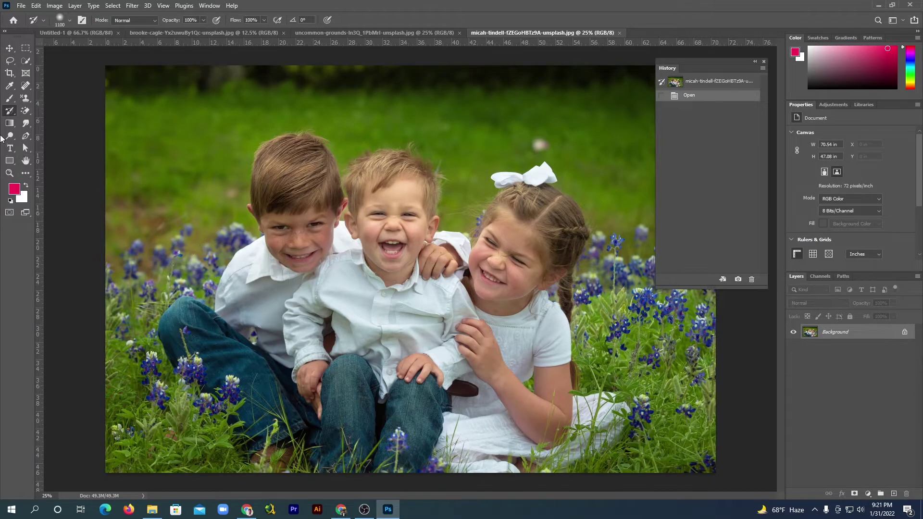
right_click(9, 113)
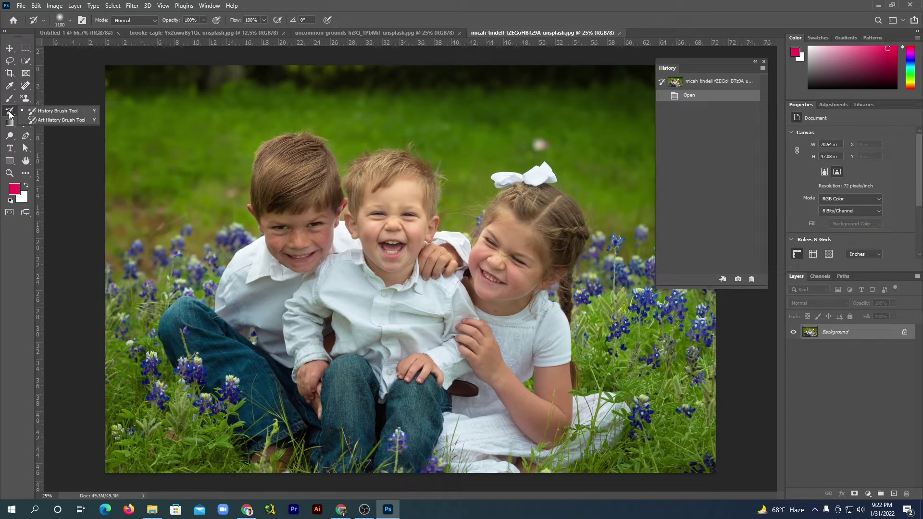
click(9, 113)
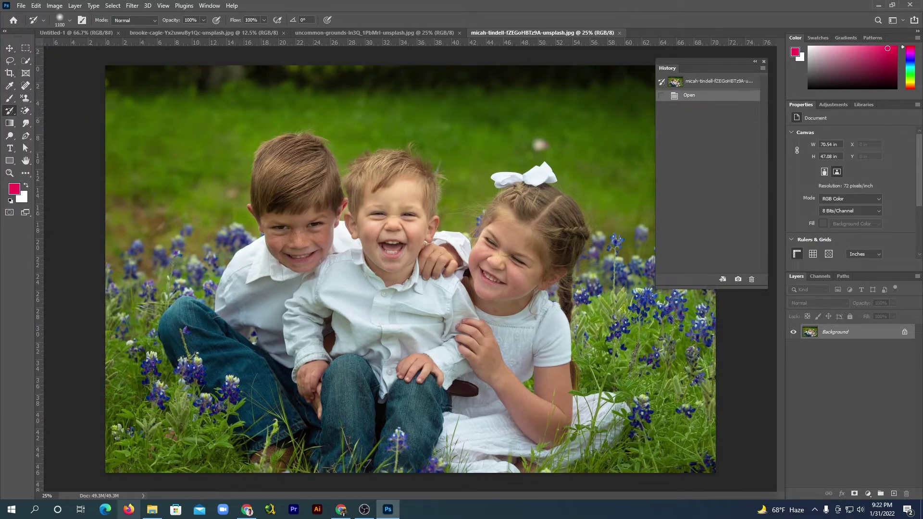
Switch to the Art History Brush with Shift+Y, then look through the Window menu
key(shift+y)
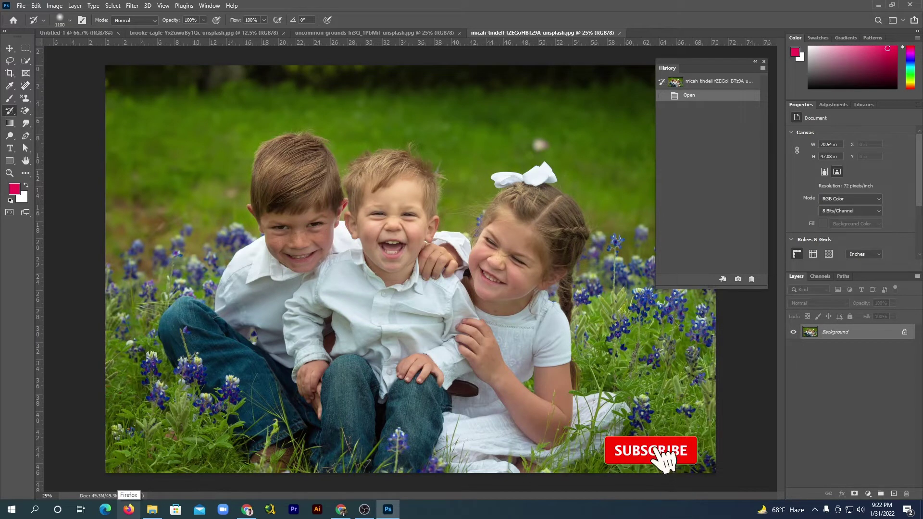
right_click(13, 116)
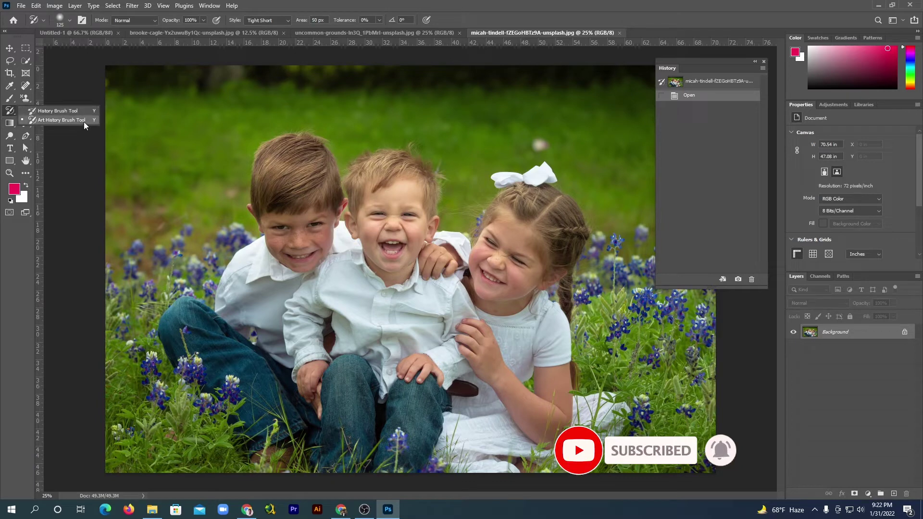
click(13, 112)
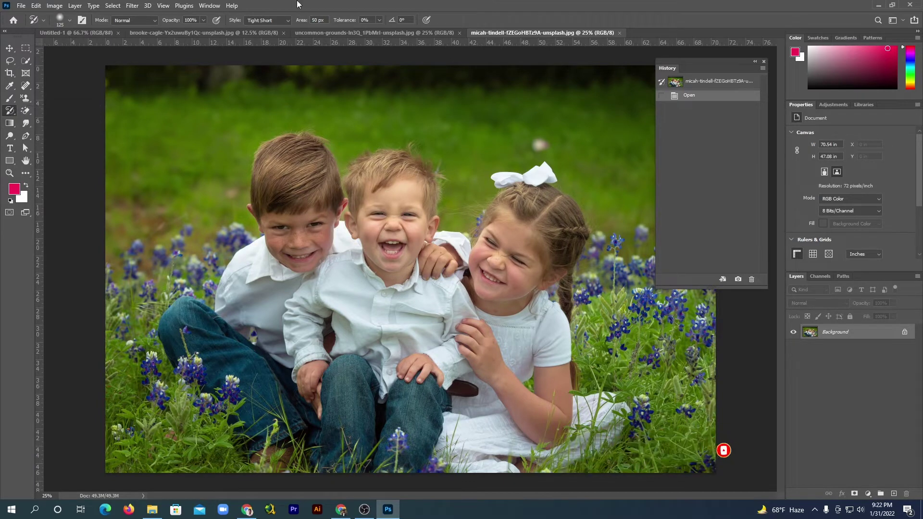
click(217, 6)
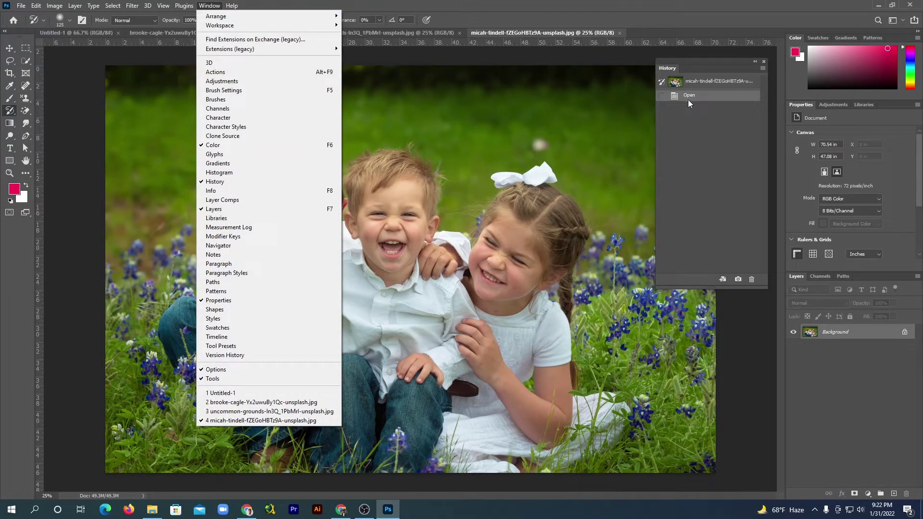
click(217, 6)
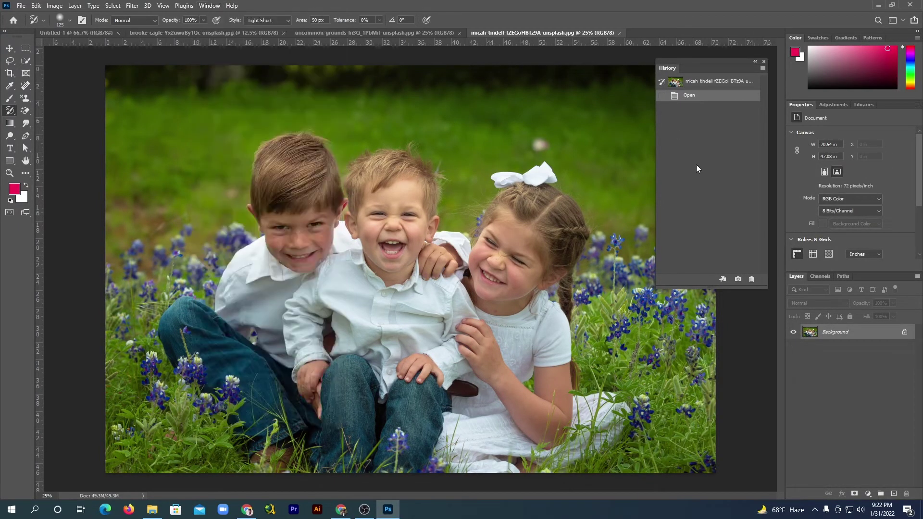
Choose the Brush Tool with Smoothing set to 100%
click(10, 99)
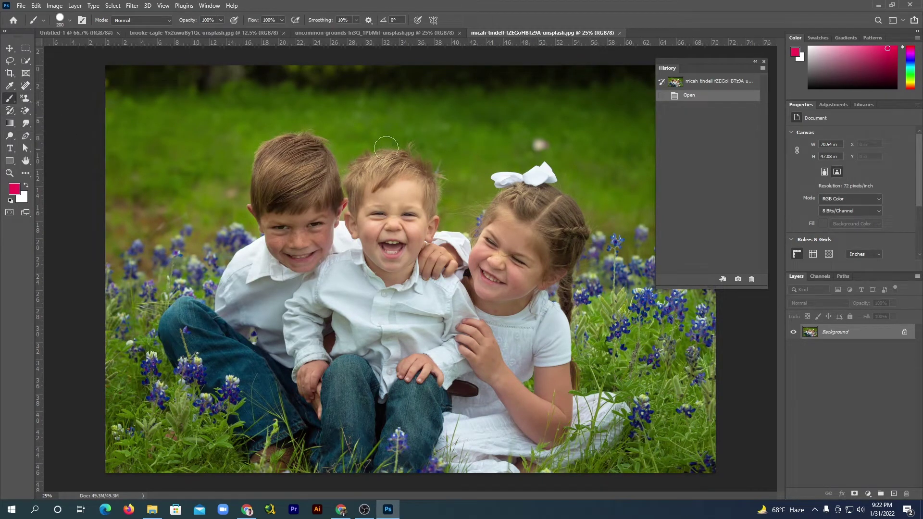
click(356, 20)
drag(356, 30, 432, 30)
click(453, 4)
Paint five diagonal pink strokes across the three children
drag(377, 163, 546, 237)
drag(420, 234, 568, 318)
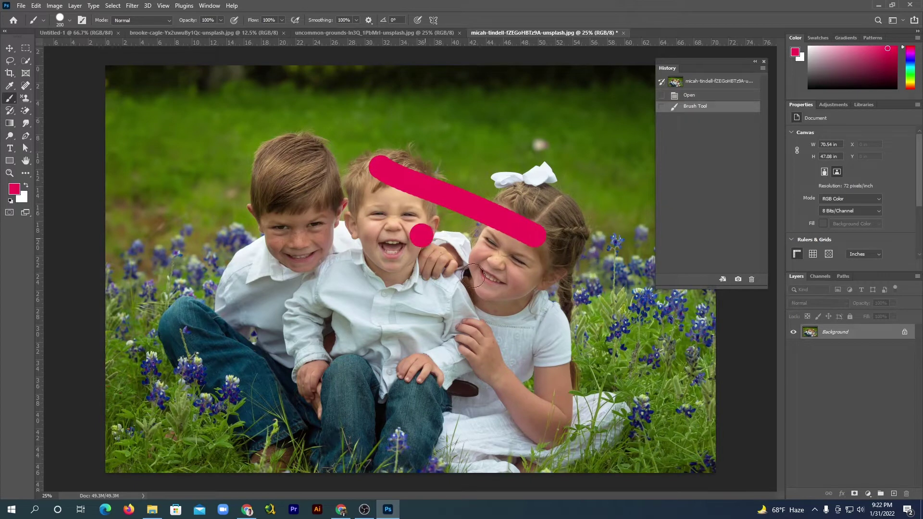
drag(427, 291, 545, 378)
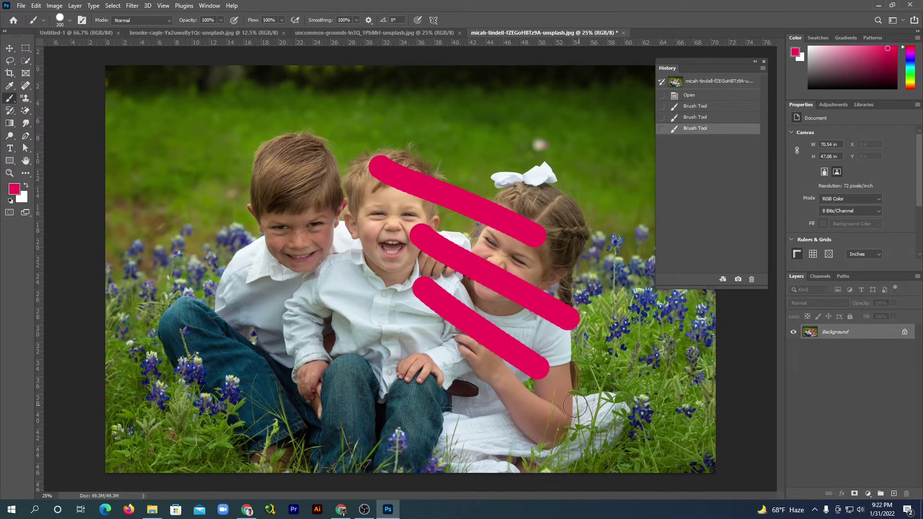
drag(406, 332, 513, 407)
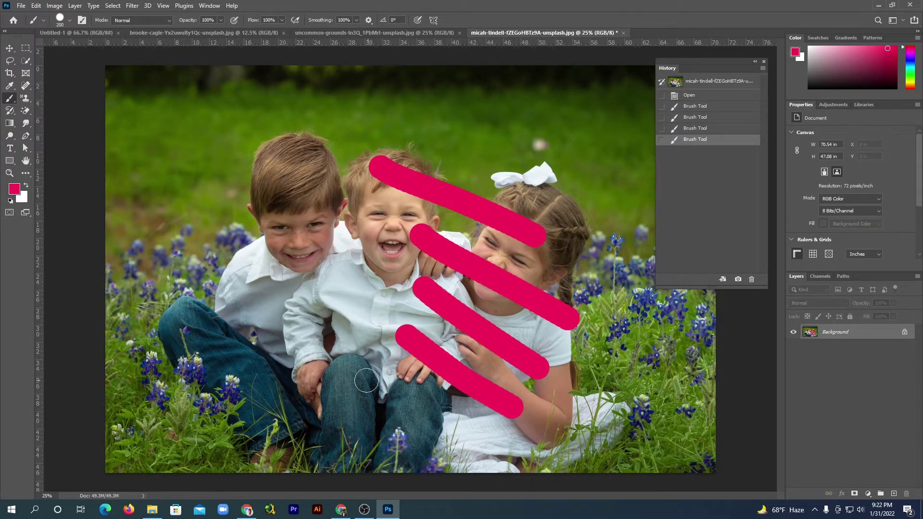
drag(356, 374, 441, 429)
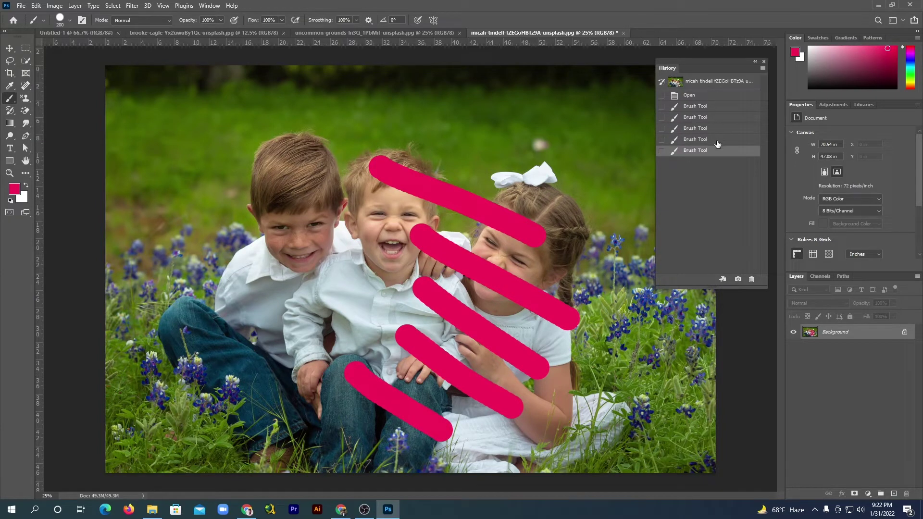
Step back through the History states to the original photo, then forward to all five strokes
click(701, 139)
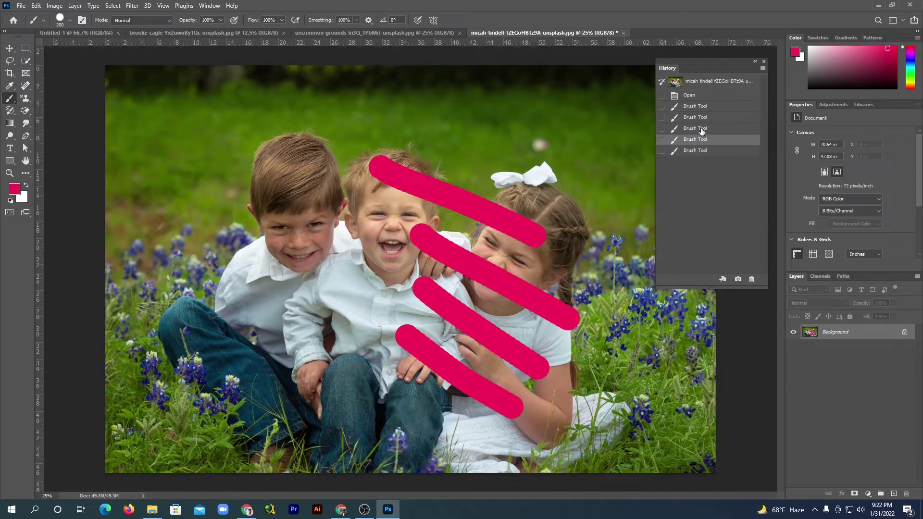
click(702, 128)
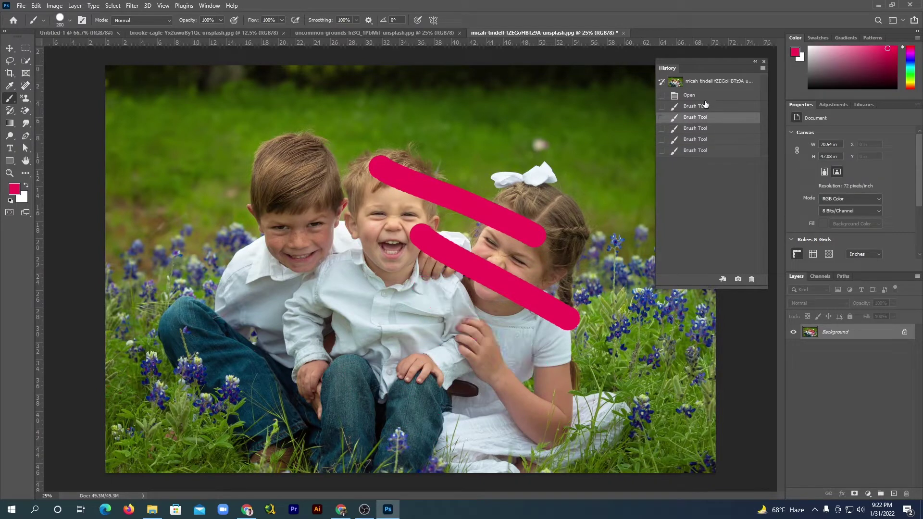
click(703, 96)
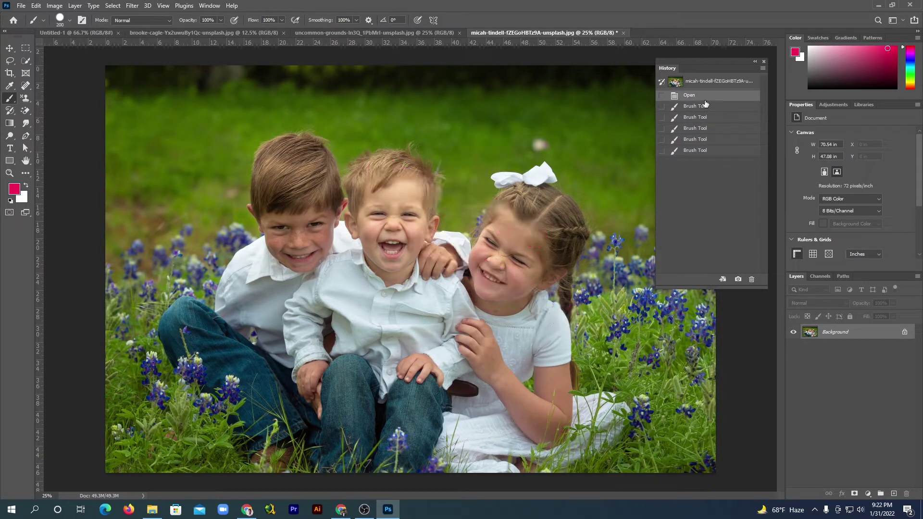
click(704, 130)
click(703, 138)
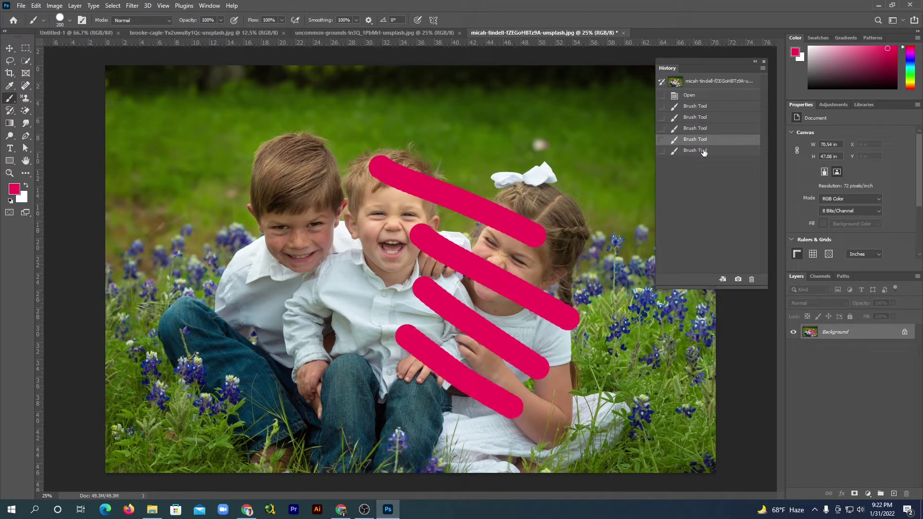
click(703, 150)
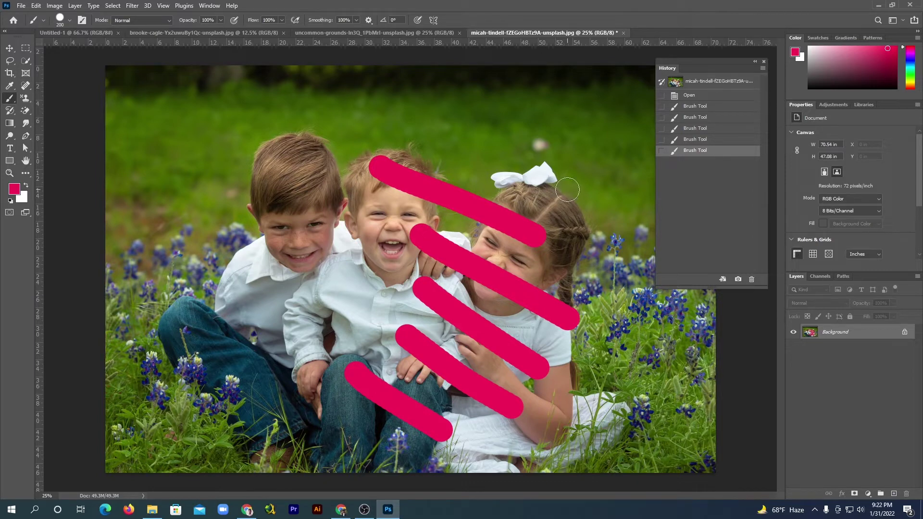
Undo two strokes with Ctrl+Z, then redo them with Ctrl+Shift+Z
key(ctrl+z)
key(ctrl+z)
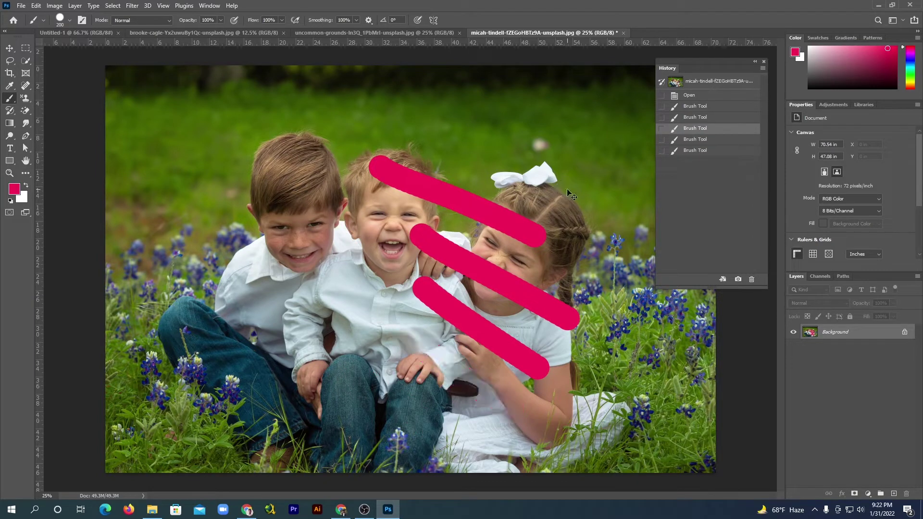
key(ctrl+z)
key(ctrl+z)
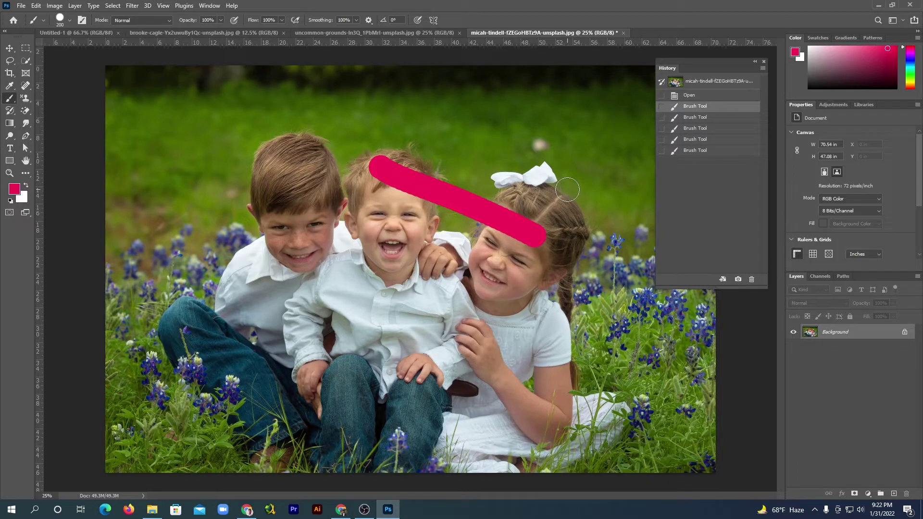
key(ctrl+shift+z)
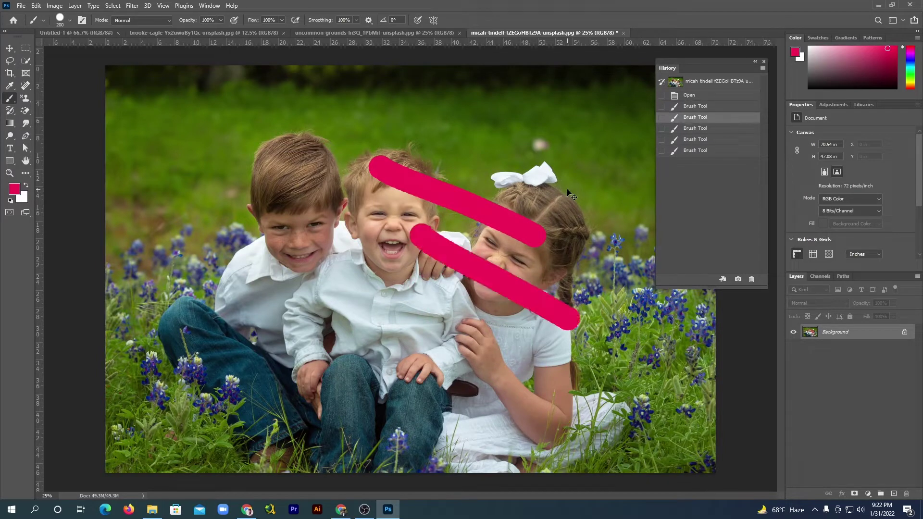
key(ctrl+shift+z)
key(ctrl+shift+z)
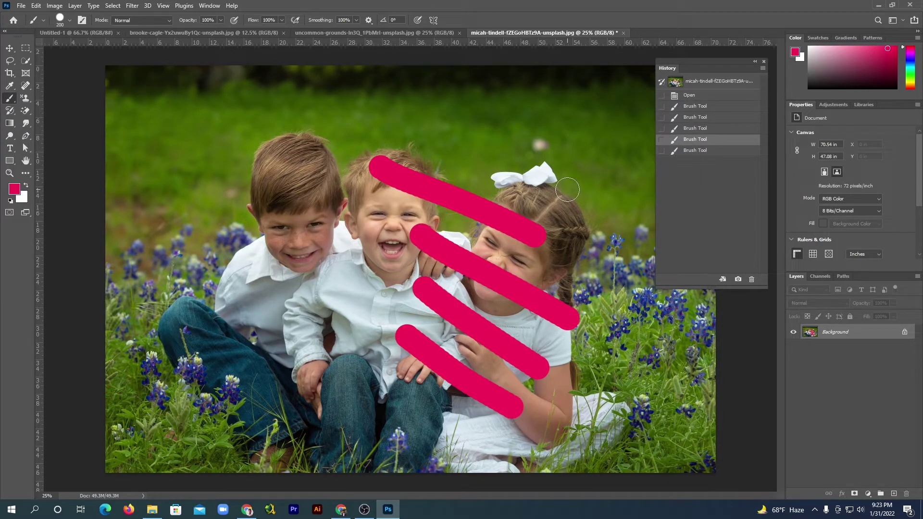
Paint over the pink strokes with the History Brush at size 600 to restore the photo
right_click(10, 110)
click(48, 115)
right_click(9, 111)
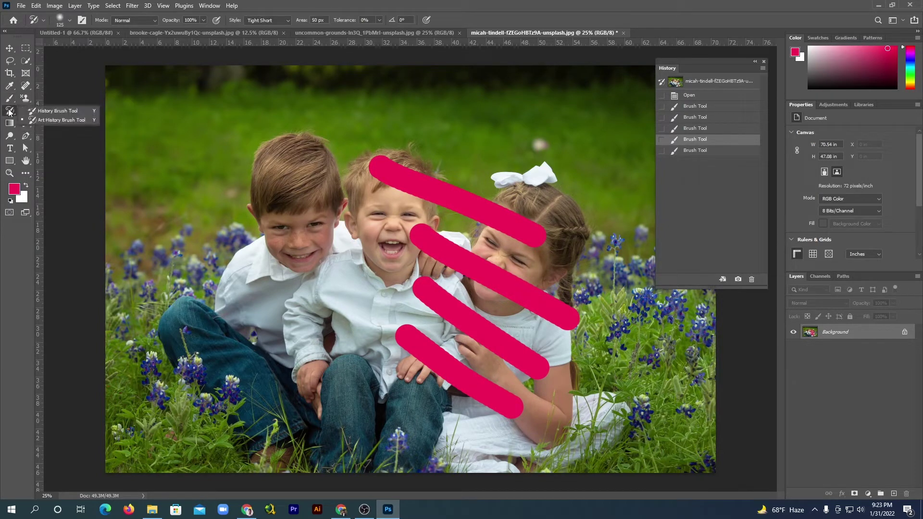
click(68, 113)
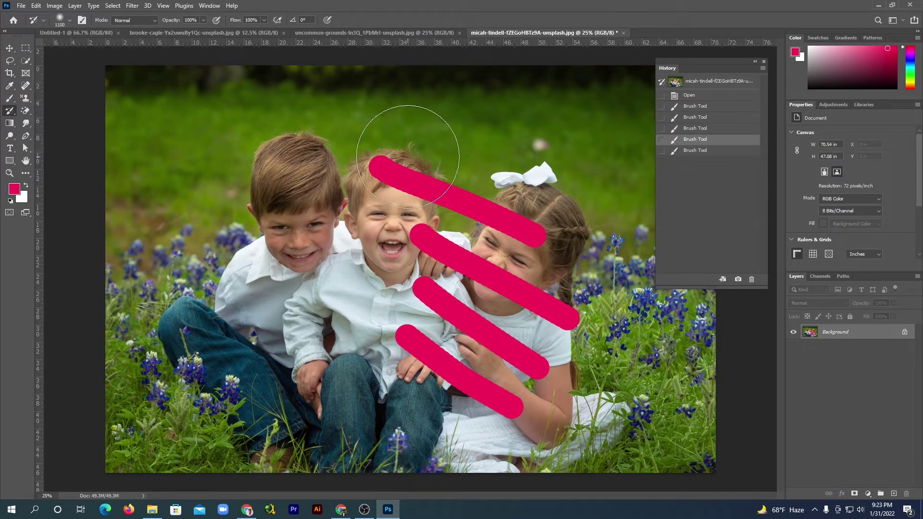
key(bracketleft)
key(bracketleft)
key(bracketleft)
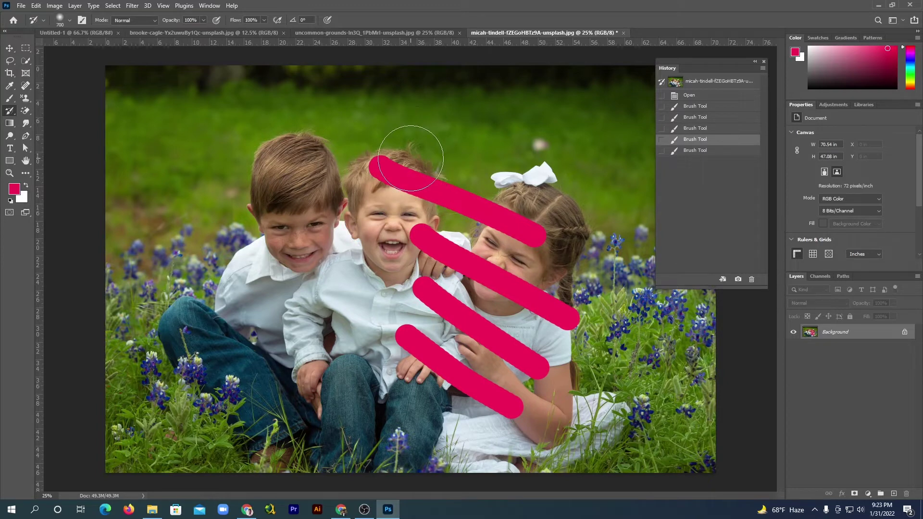
key(bracketleft)
key(bracketleft)
mouse_move(392, 172)
mouse_down()
mouse_move(539, 210)
mouse_move(561, 282)
mouse_move(590, 328)
mouse_up()
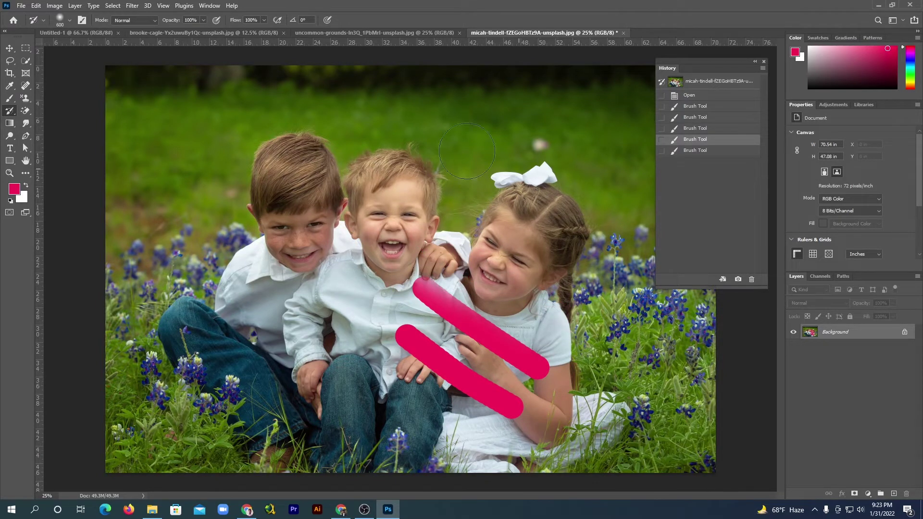
mouse_move(423, 288)
mouse_down()
mouse_move(485, 327)
mouse_move(399, 320)
mouse_up()
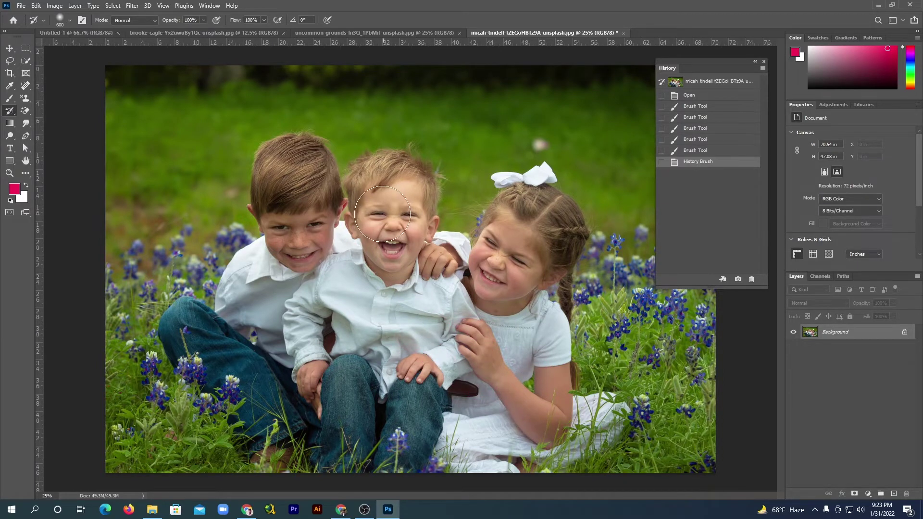
Set up the Color Replacement Tool with orange e59233 foreground and 55% Tolerance
right_click(11, 98)
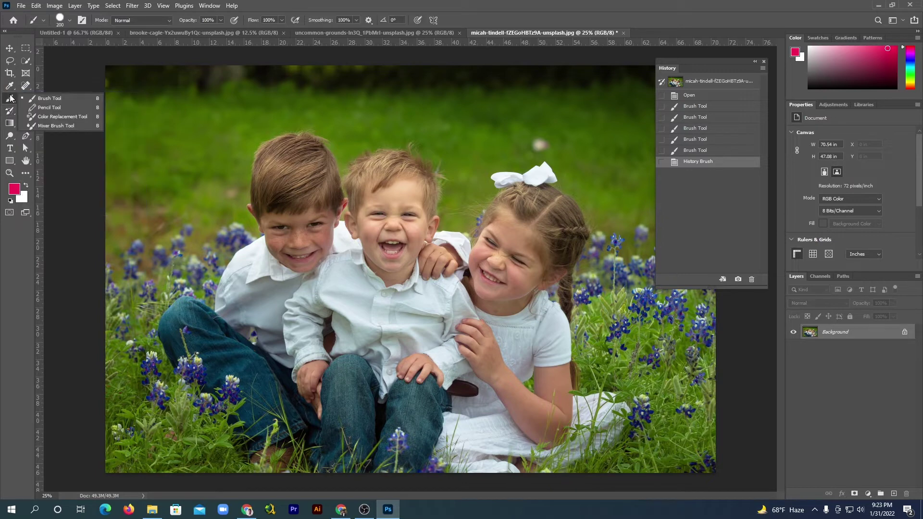
click(64, 117)
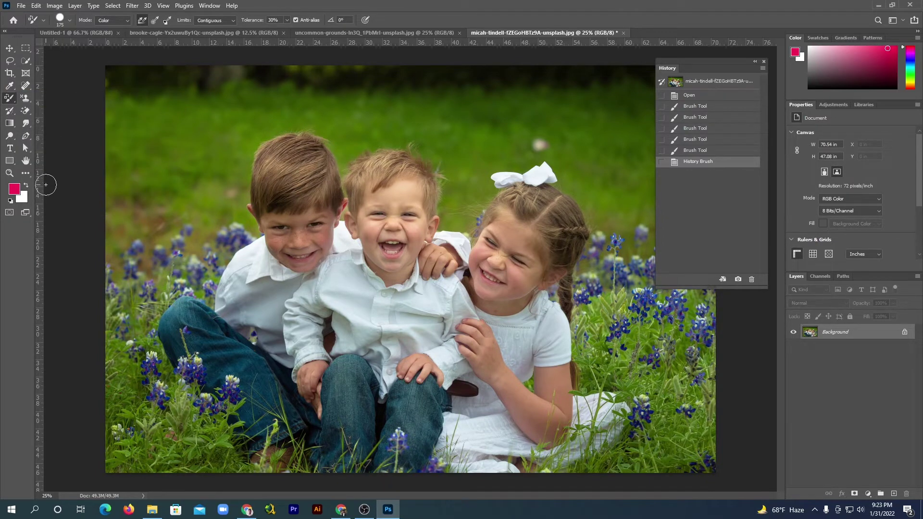
click(15, 191)
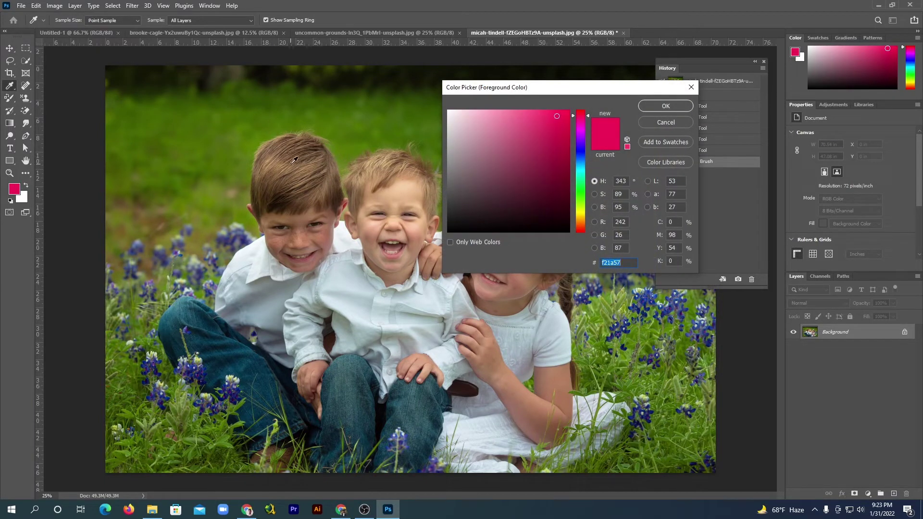
click(281, 164)
click(543, 122)
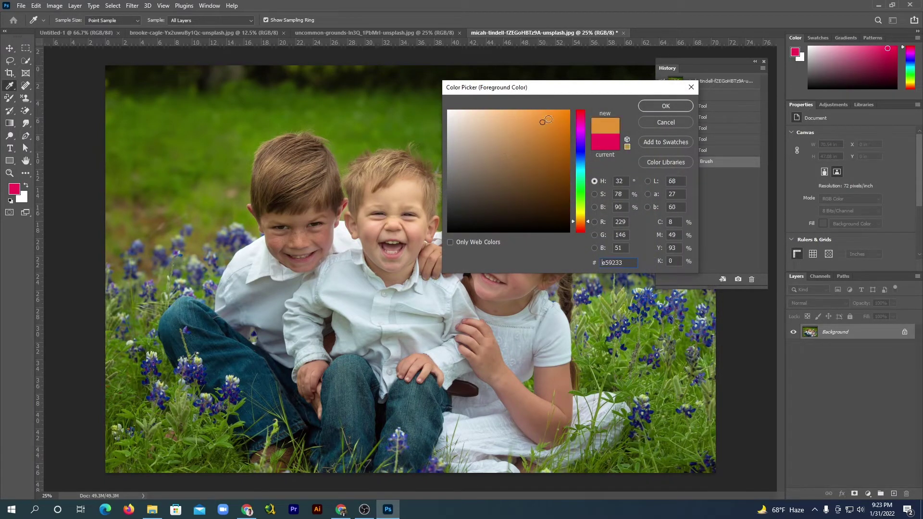
click(665, 106)
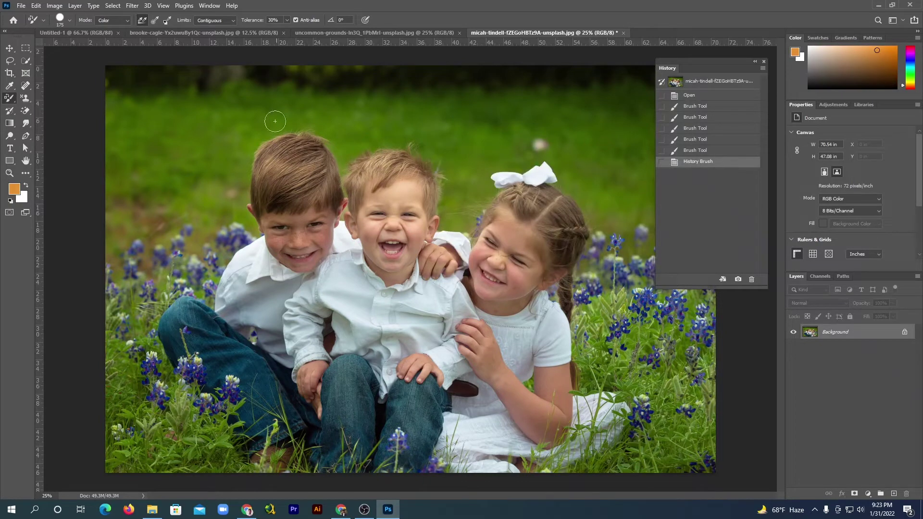
drag(285, 32, 298, 35)
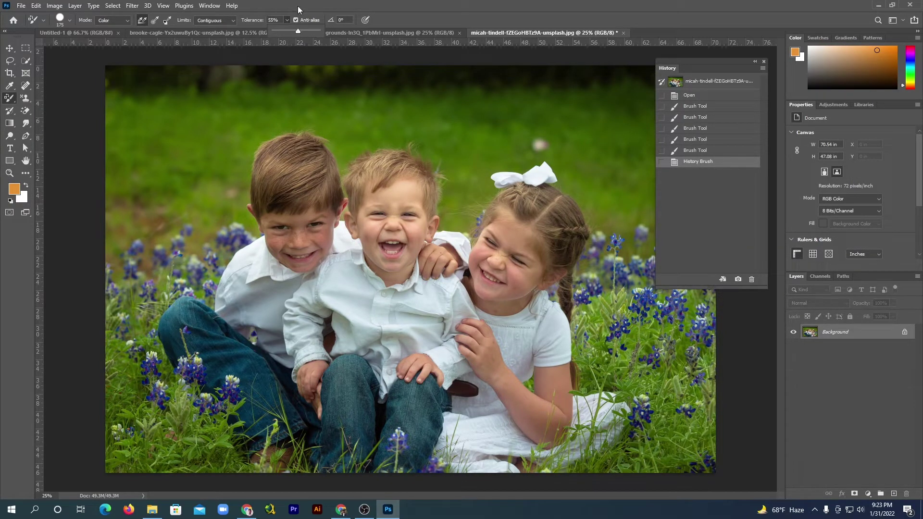
mouse_move(275, 158)
mouse_down()
mouse_move(290, 181)
mouse_move(321, 165)
mouse_move(284, 204)
mouse_move(263, 194)
mouse_move(283, 147)
mouse_move(258, 181)
mouse_move(307, 138)
mouse_up()
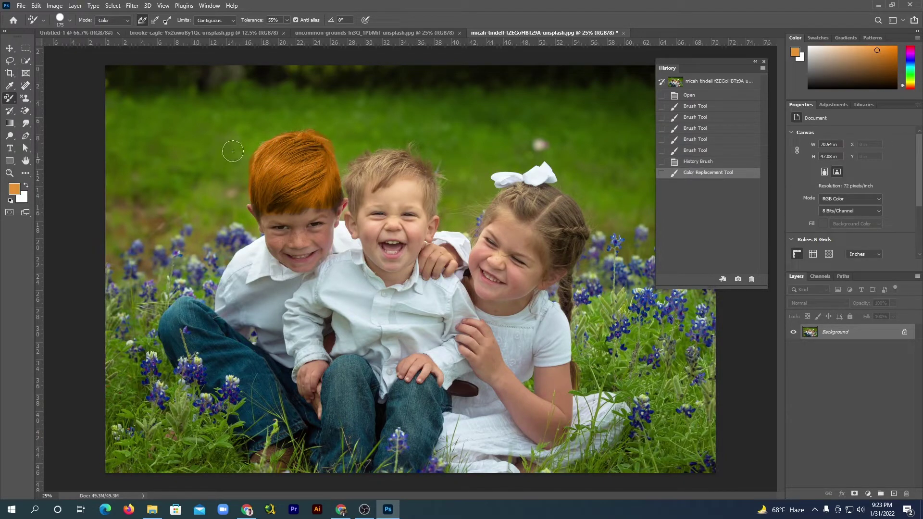
Pick a golden yellow foreground colour and paint the middle boy's hair with it
click(10, 190)
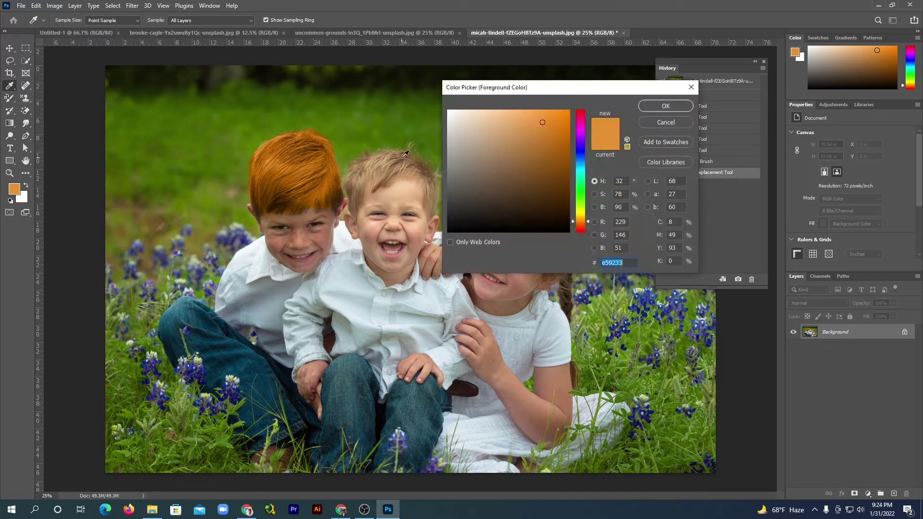
click(386, 163)
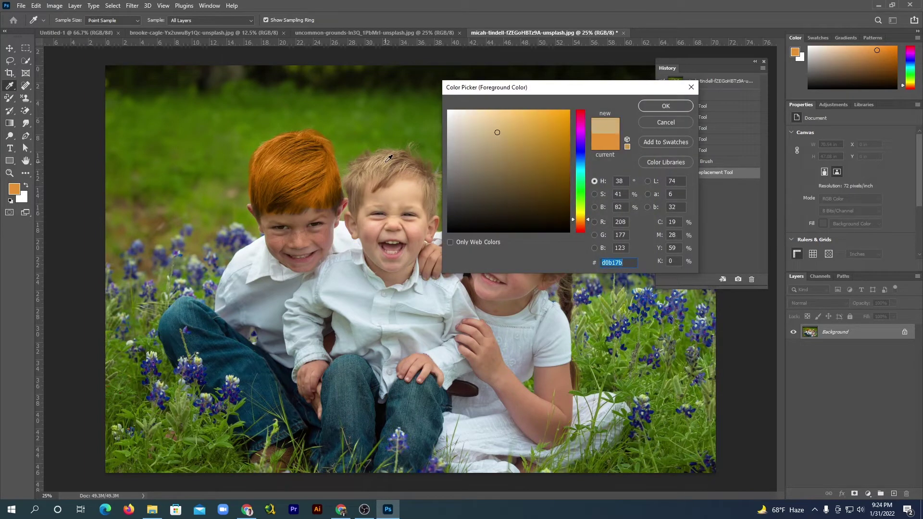
click(533, 121)
click(652, 106)
mouse_move(385, 168)
mouse_down()
mouse_move(374, 163)
mouse_move(360, 187)
mouse_move(408, 156)
mouse_move(429, 179)
mouse_move(432, 212)
mouse_move(413, 179)
mouse_move(356, 197)
mouse_move(375, 179)
mouse_move(353, 200)
mouse_up()
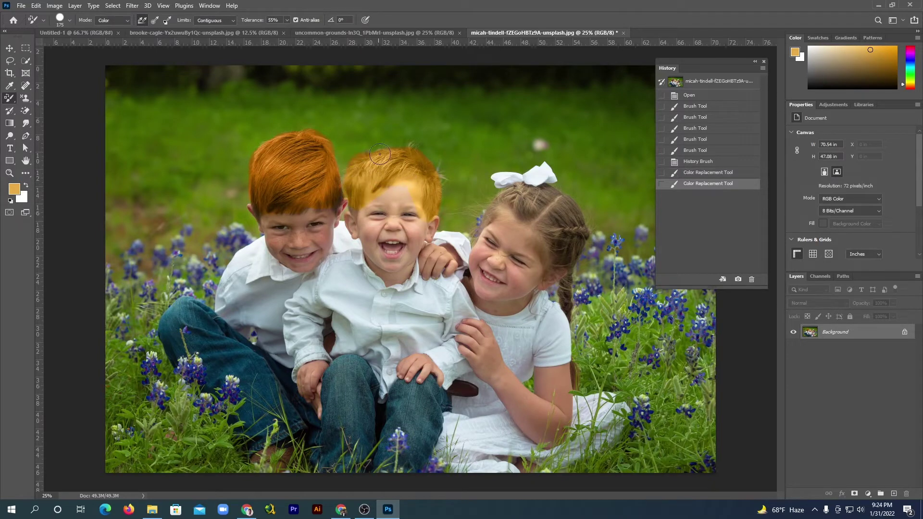
Pick light brown a18a6f and tint the girl's hair with it
click(14, 189)
drag(513, 87, 685, 92)
click(535, 203)
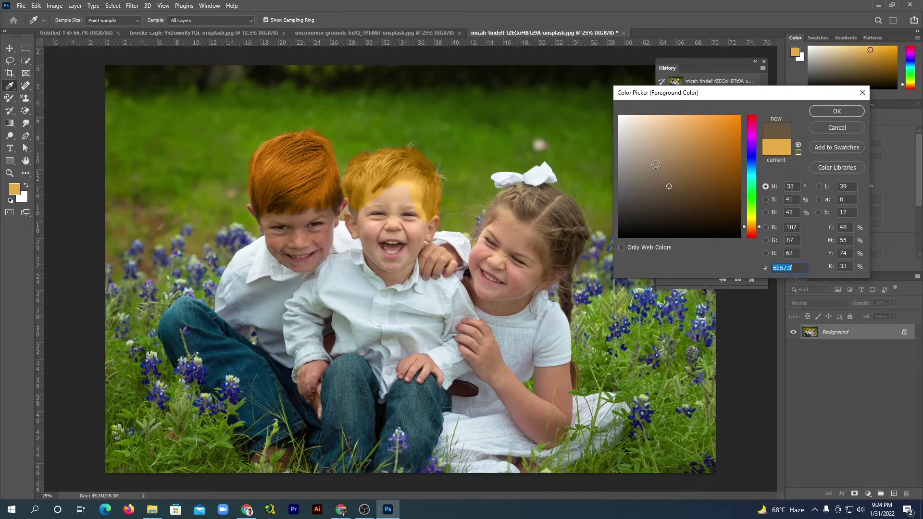
click(656, 161)
click(822, 112)
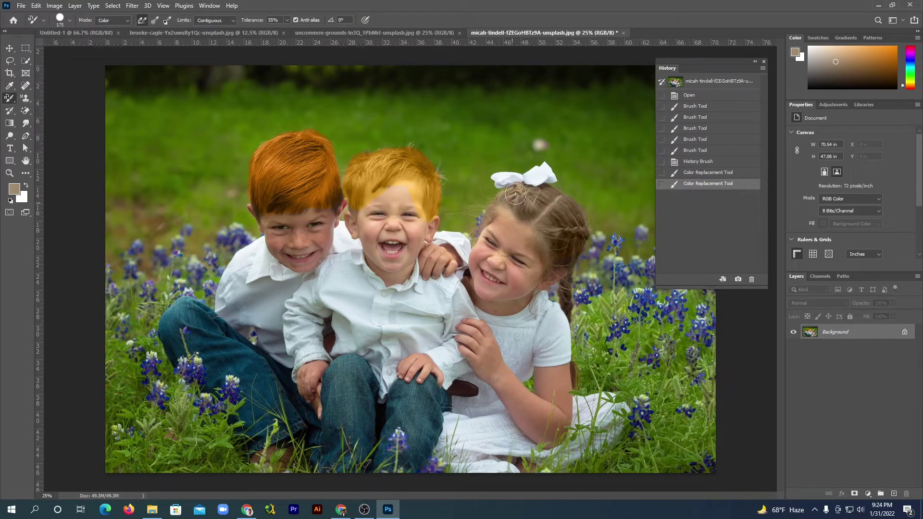
drag(498, 203, 553, 259)
drag(536, 208, 537, 230)
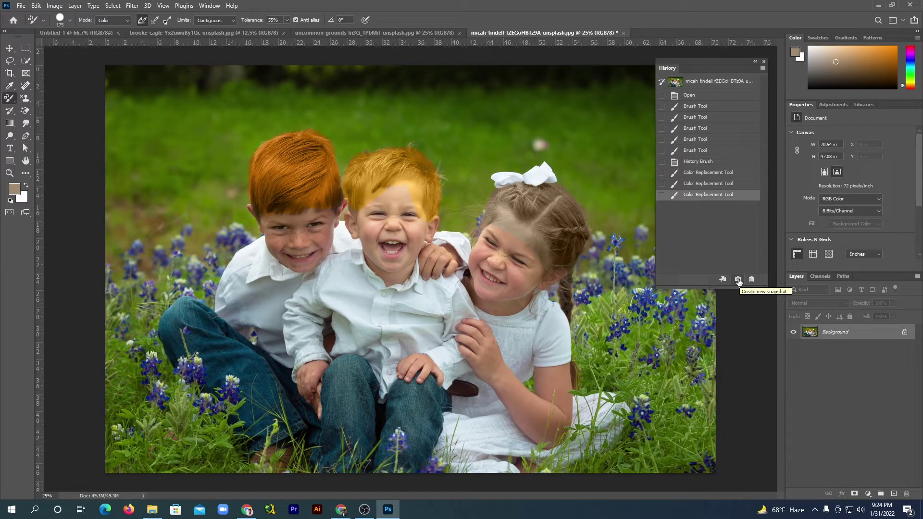
Create Snapshot 1 of the recoloured-hair state in the History panel
click(738, 280)
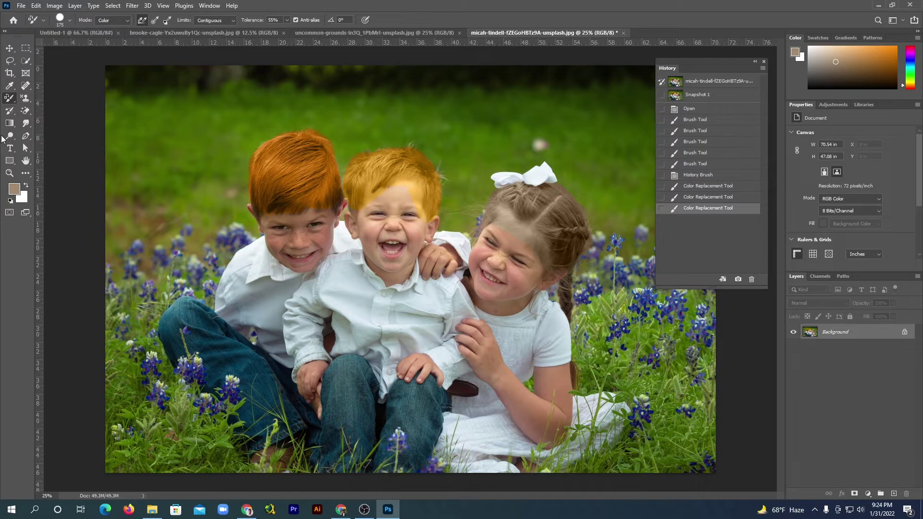
click(11, 113)
right_click(11, 113)
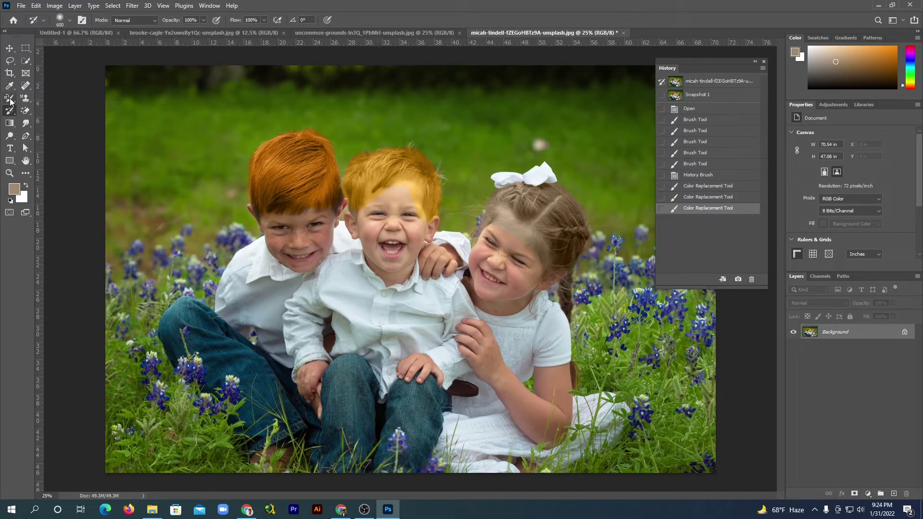
click(8, 98)
Choose the Brush Tool with red f11231 as the foreground colour
click(49, 98)
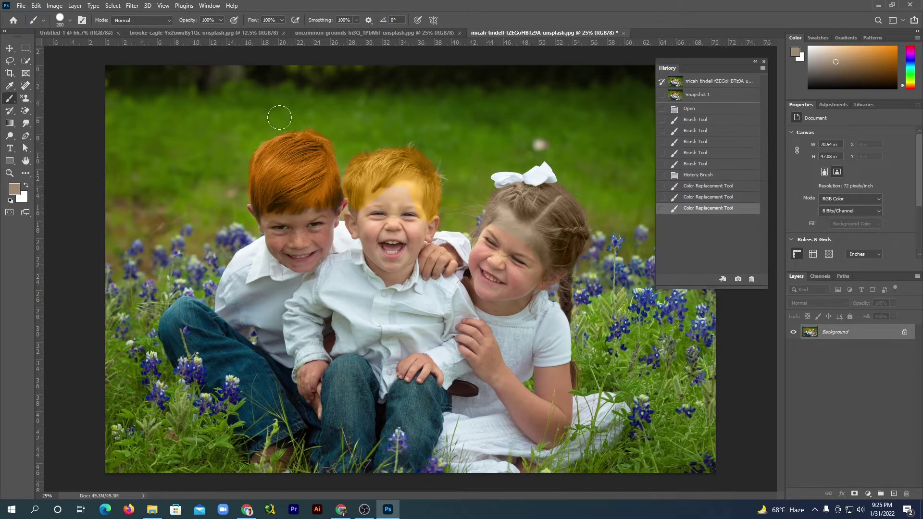
click(14, 189)
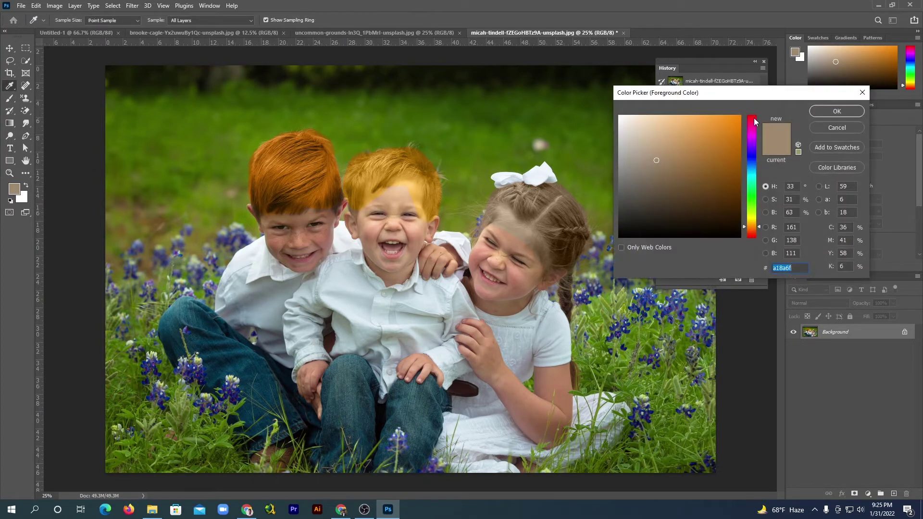
click(754, 119)
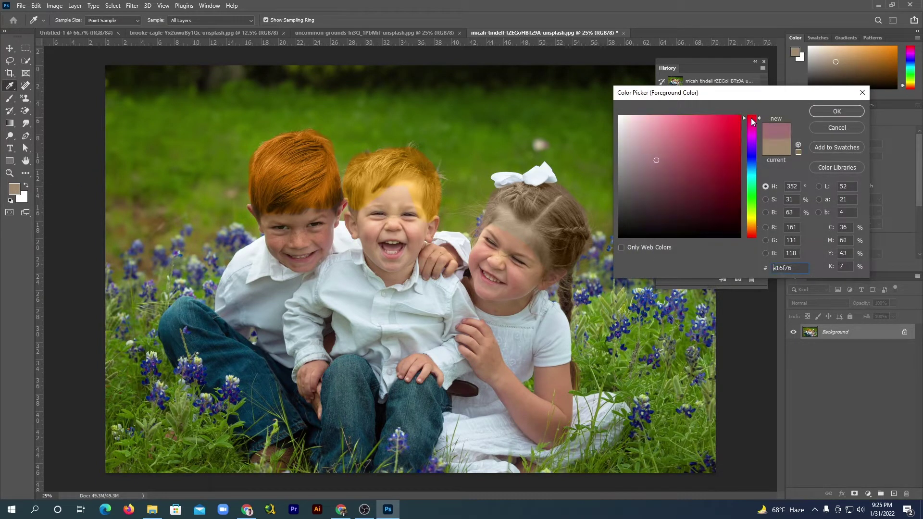
click(826, 112)
Paint four diagonal red strokes across the children, from above their heads to the boys' legs
drag(357, 124, 502, 222)
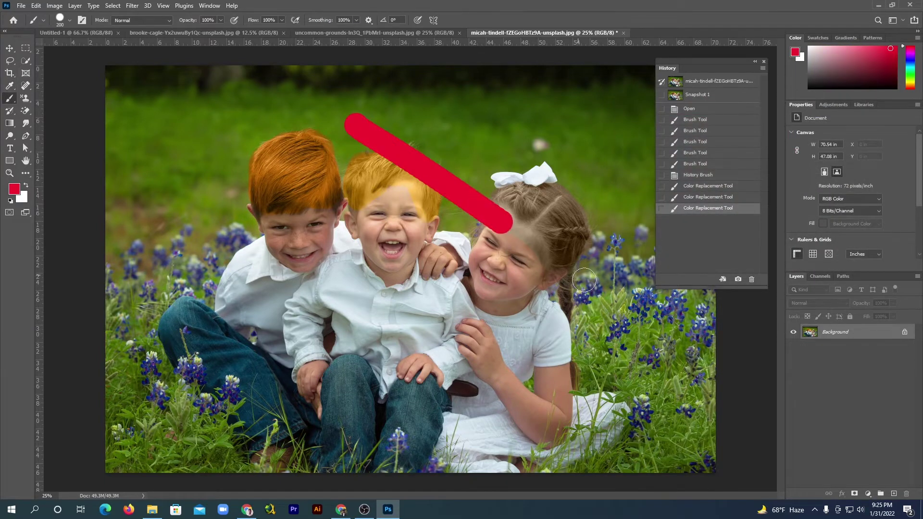
drag(330, 187, 451, 294)
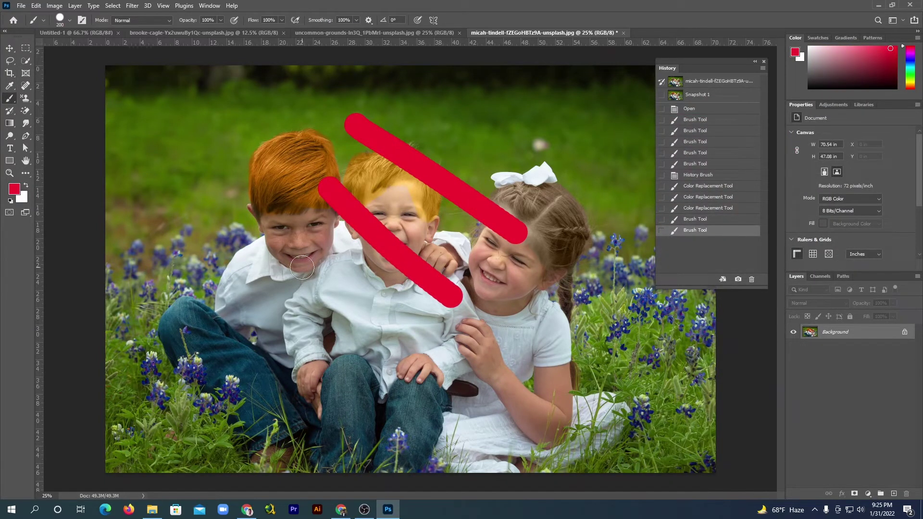
drag(302, 267, 448, 369)
drag(274, 327, 352, 388)
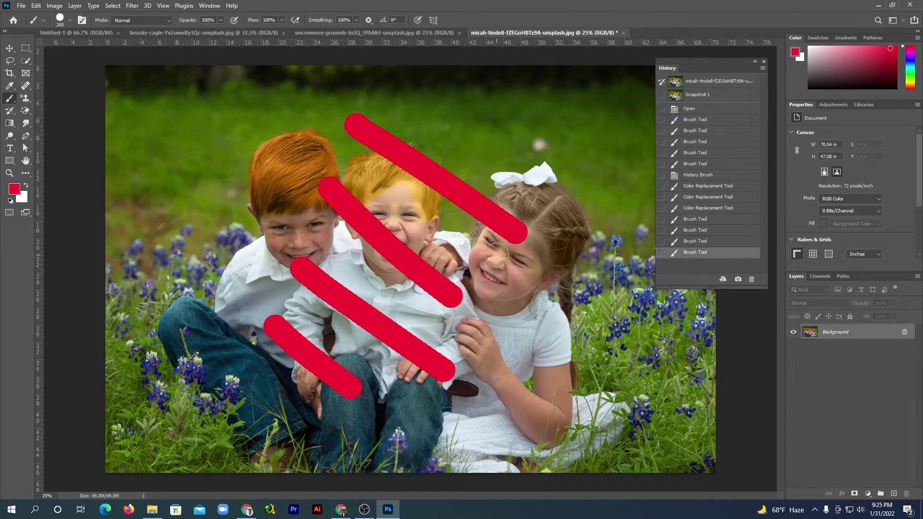
Use the History Brush to erase the four red strokes and restore the younger boy's blond hair
click(9, 111)
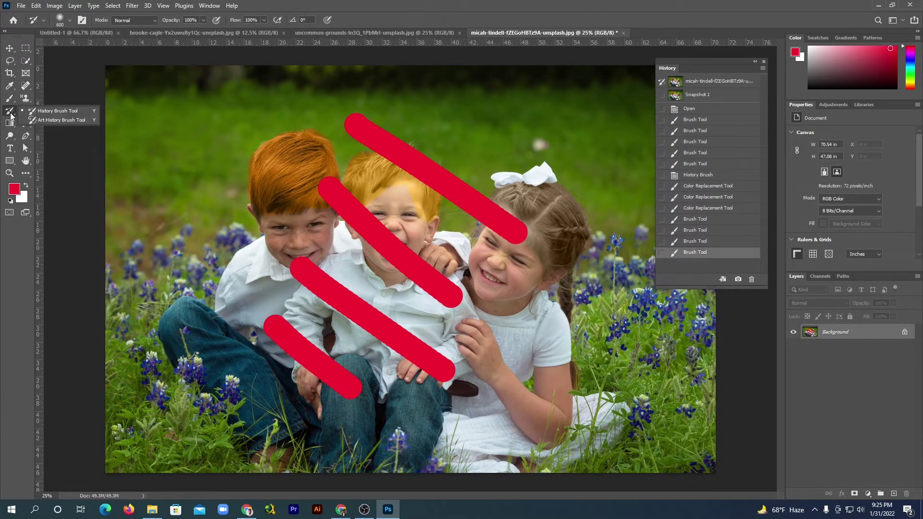
click(64, 113)
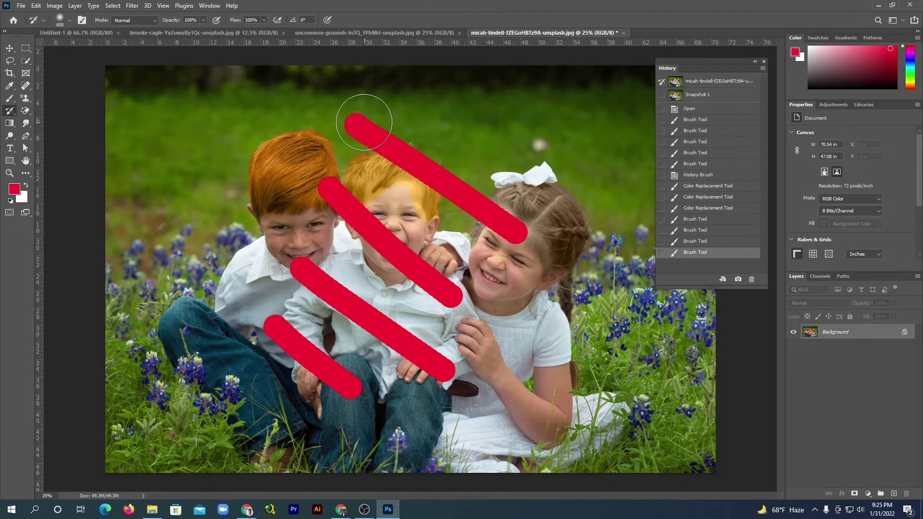
mouse_move(361, 120)
mouse_down()
mouse_move(339, 176)
mouse_move(432, 345)
mouse_up()
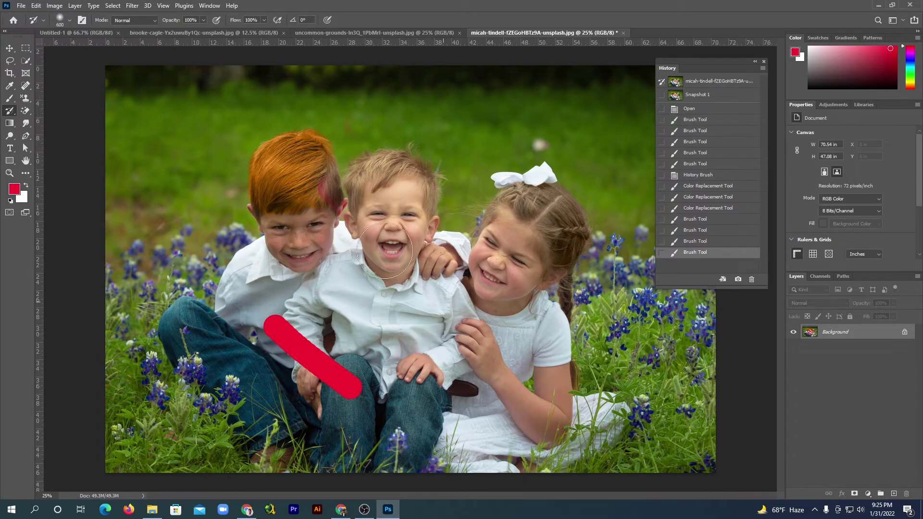
drag(432, 345, 387, 188)
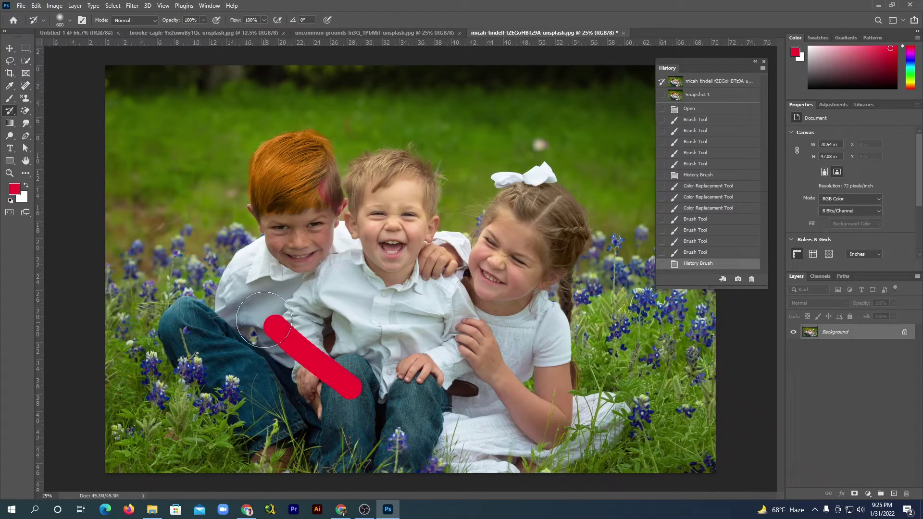
mouse_move(270, 323)
mouse_down()
mouse_move(386, 423)
mouse_move(328, 160)
mouse_up()
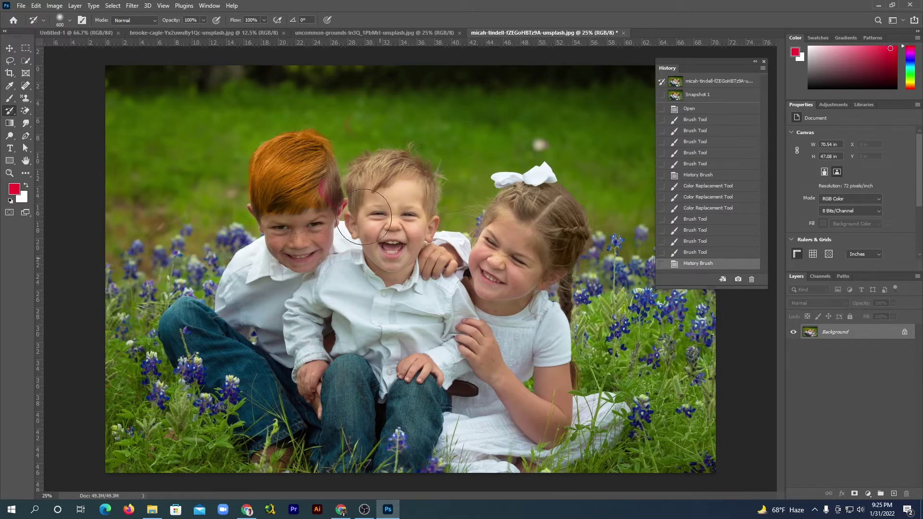
drag(328, 160, 521, 230)
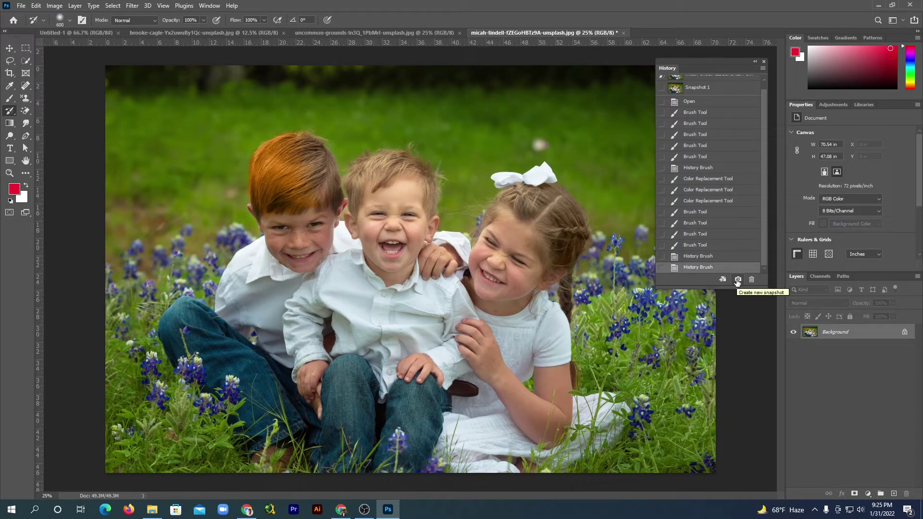
Make the top snapshot the history brush source, then revert to Snapshot 1
scroll(736, 226, up, 1)
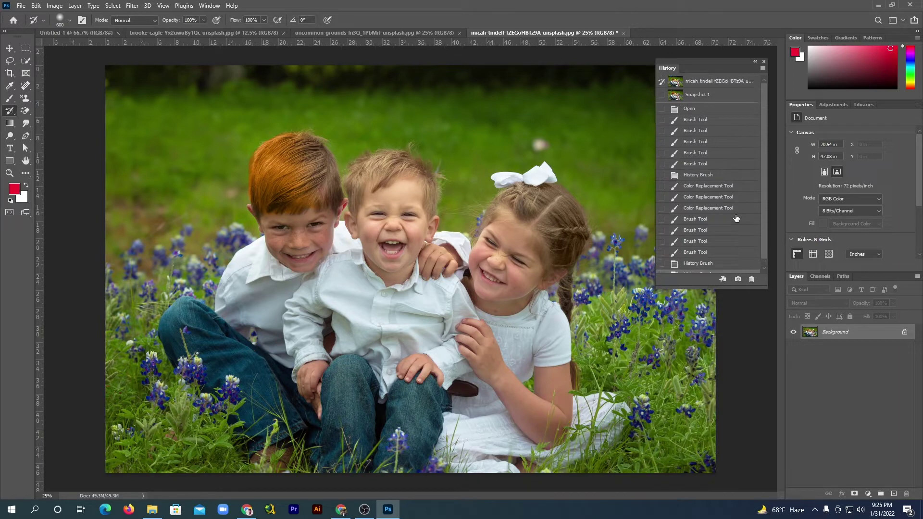
click(662, 84)
click(694, 94)
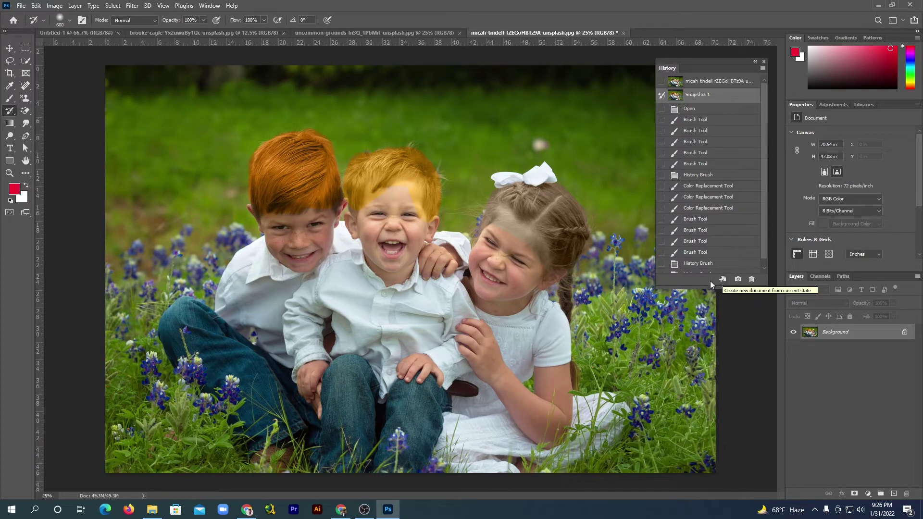
Create a new document from Snapshot 1 and revert the original photo to its opened state
click(723, 279)
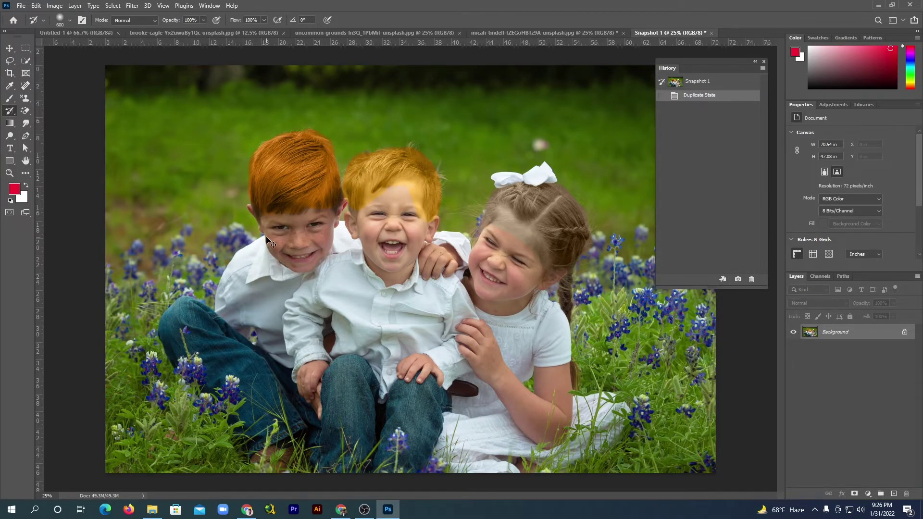
key(ctrl+minus)
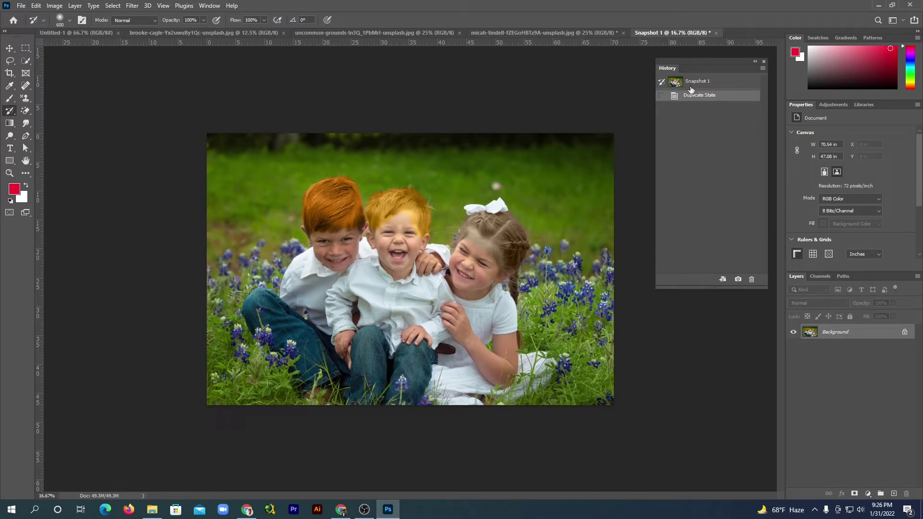
click(576, 32)
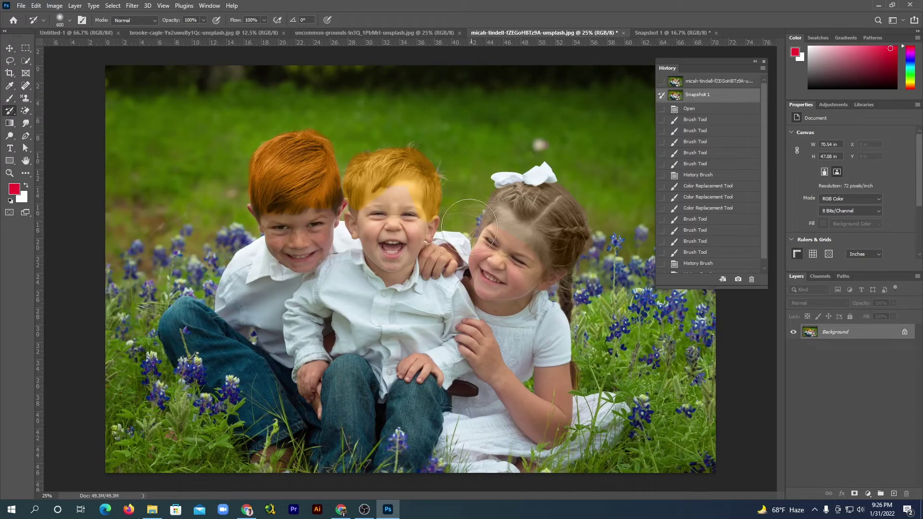
click(695, 80)
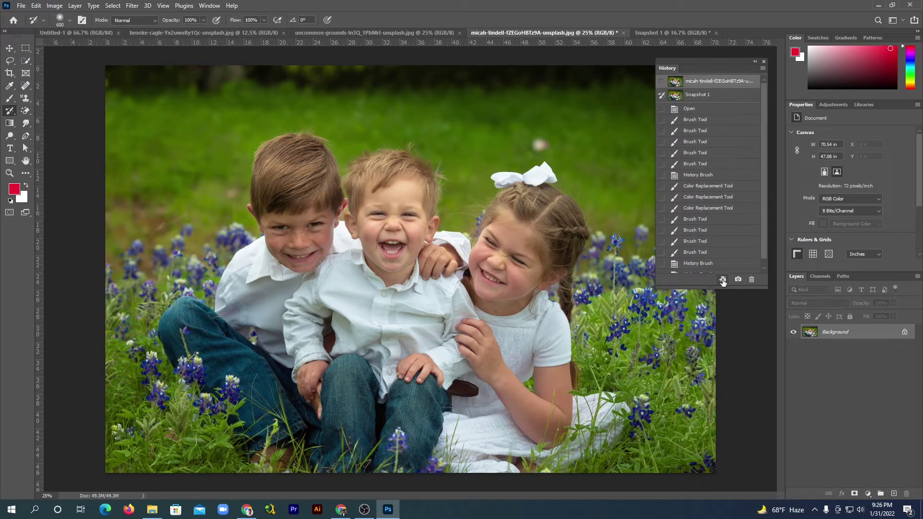
Compare the Snapshot 1 document tab with the original group photo
click(675, 32)
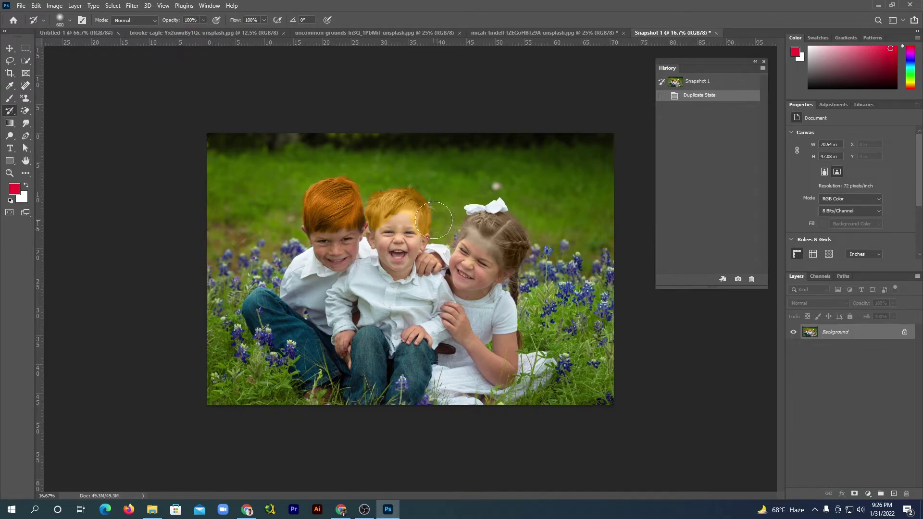
click(543, 32)
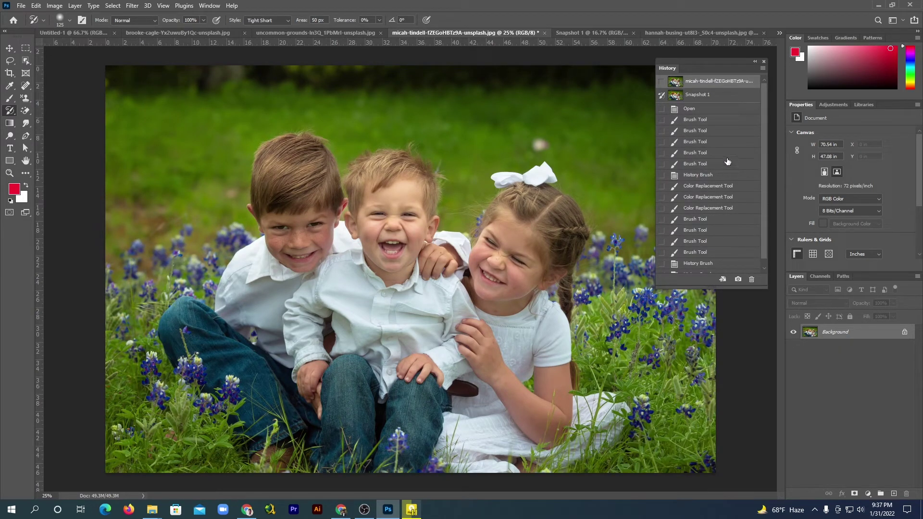
scroll(727, 162, down, 1)
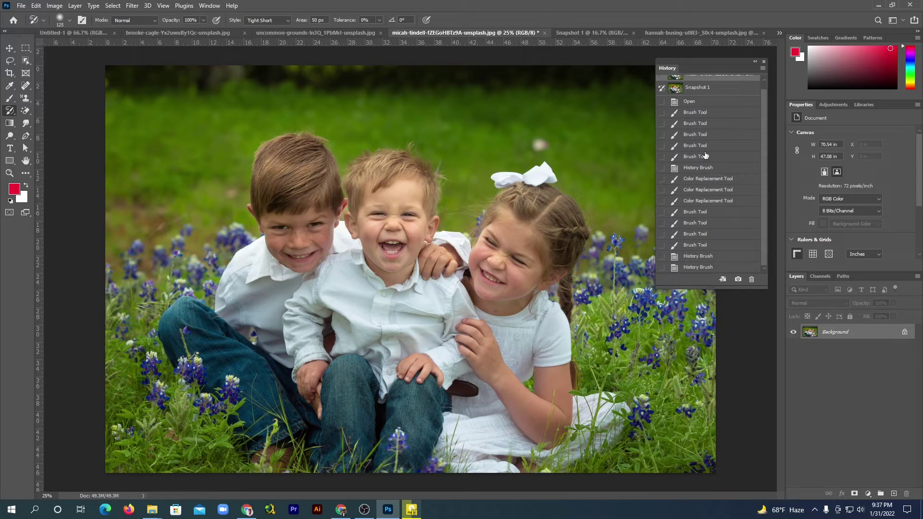
scroll(704, 236, up, 1)
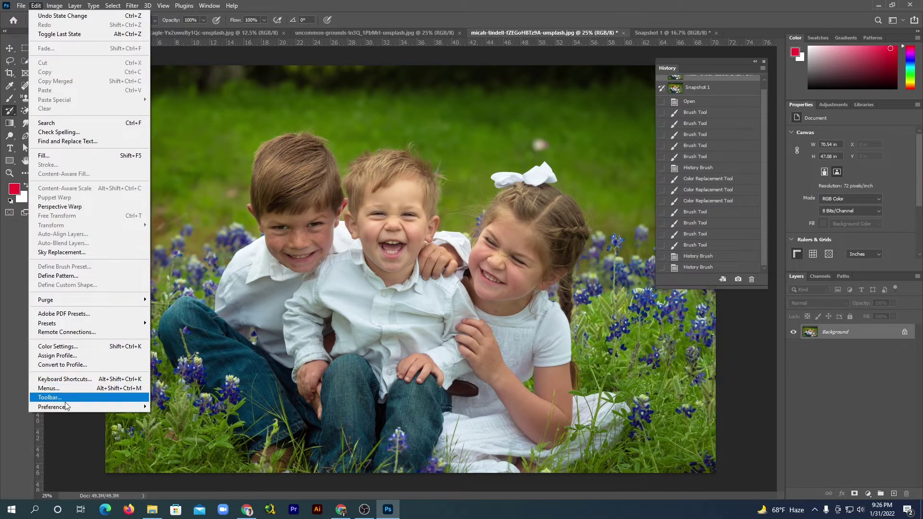
mouse_move(52, 407)
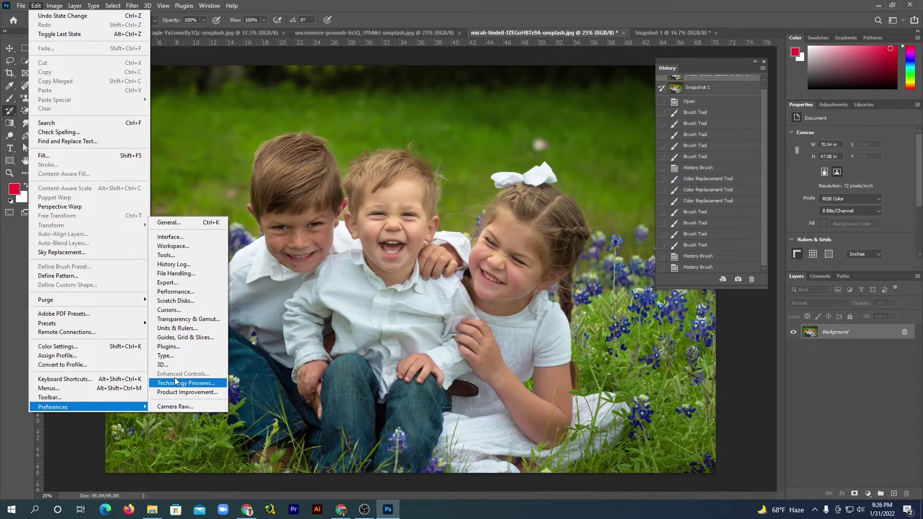
Change History States from 50 to 60 in the Performance preferences and confirm
click(185, 293)
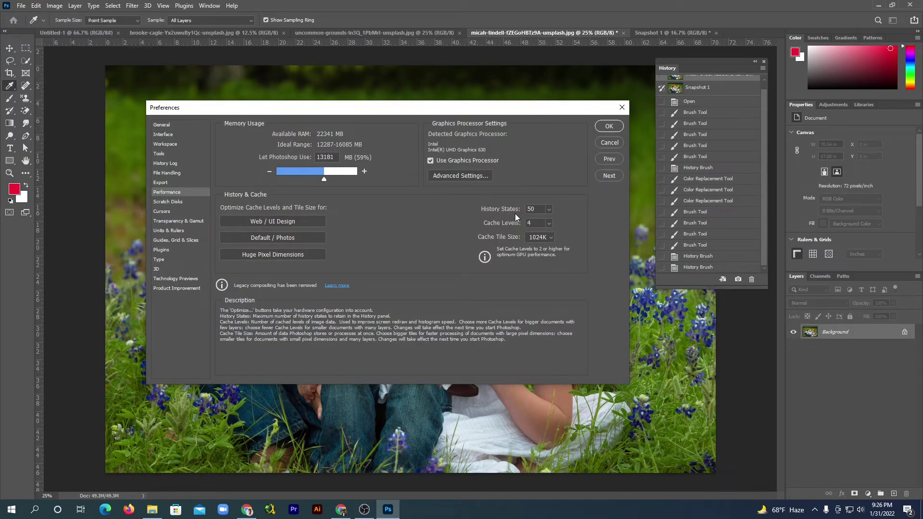
click(550, 208)
drag(578, 223, 575, 221)
click(532, 208)
text(60)
click(606, 127)
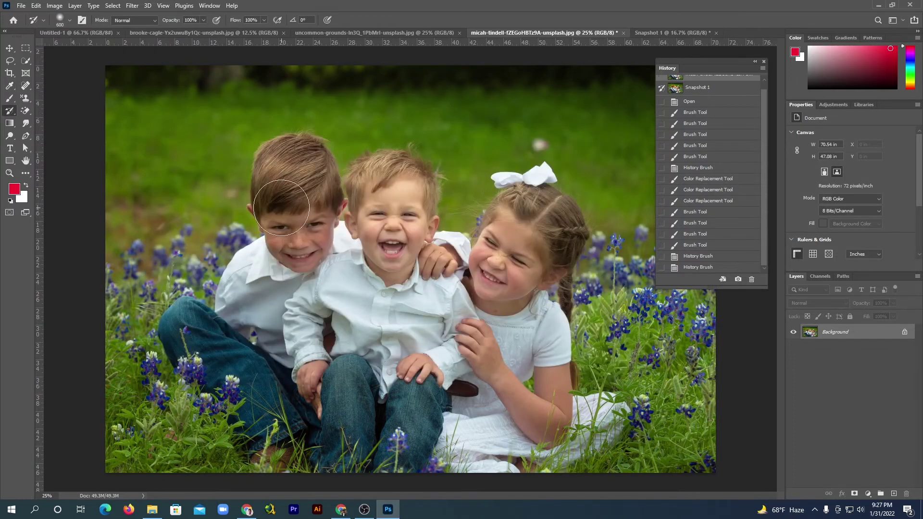
Choose the standard History Brush Tool and switch to the uncommon-grounds lake photo
right_click(10, 110)
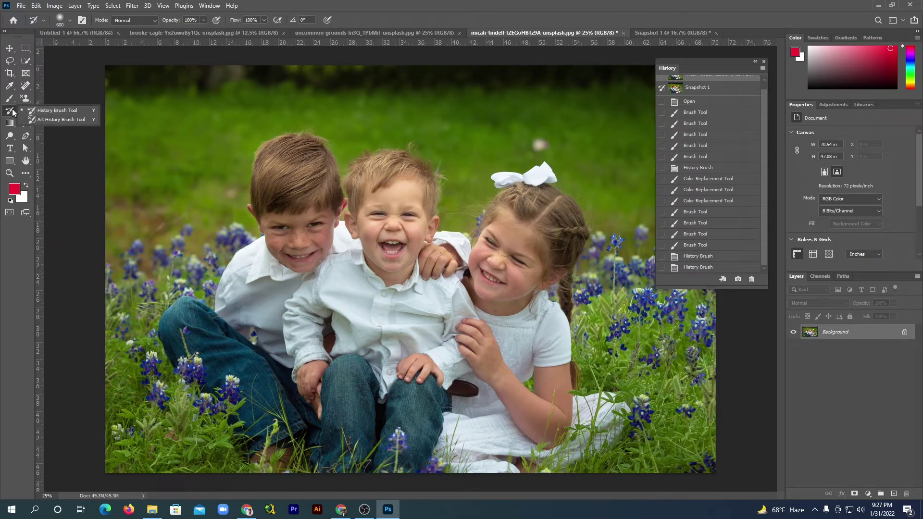
click(16, 112)
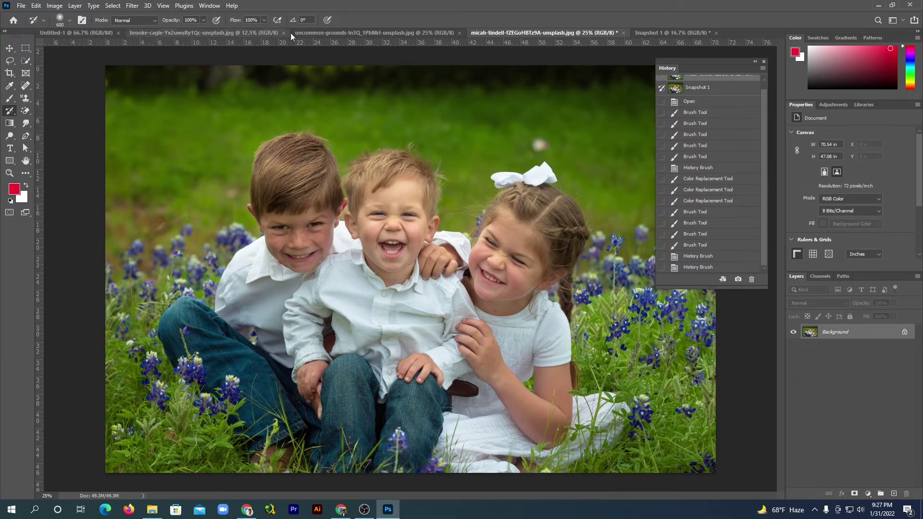
click(318, 32)
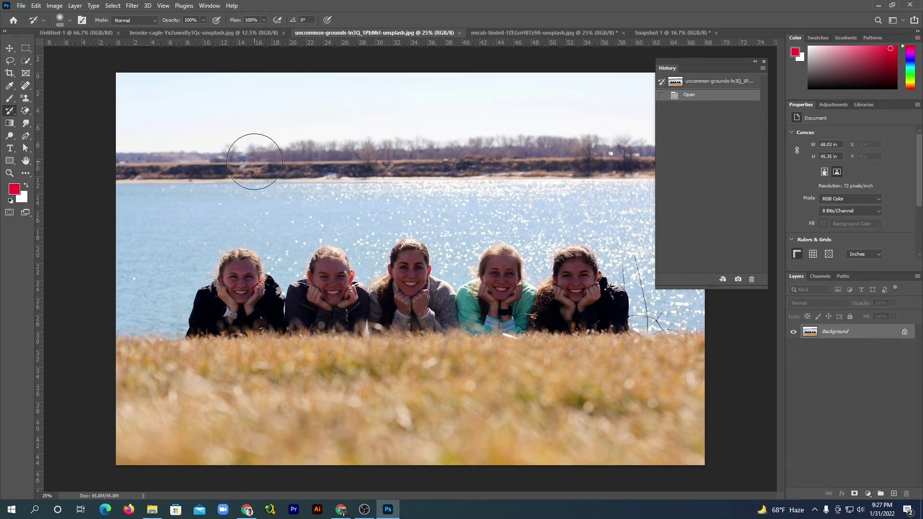
Convert the lake photo to Grayscale, discarding colour, then back to RGB Color
click(54, 6)
mouse_move(60, 15)
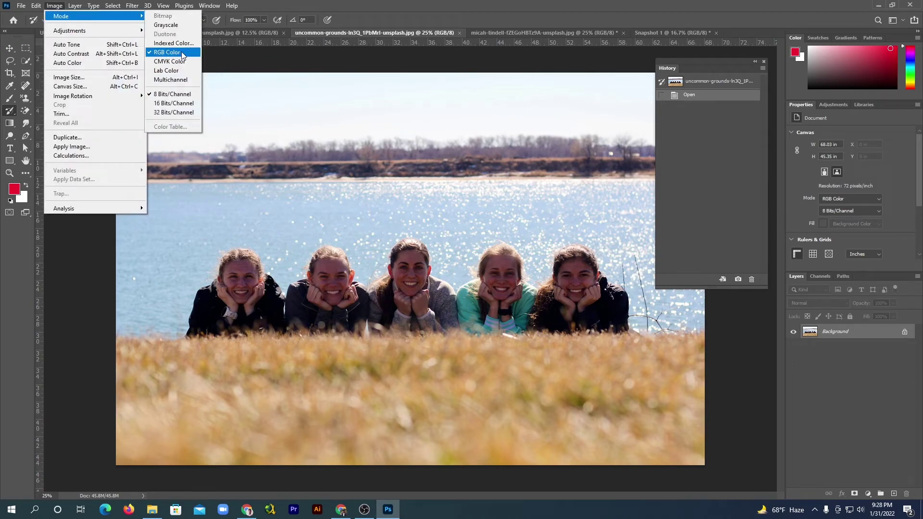
click(169, 26)
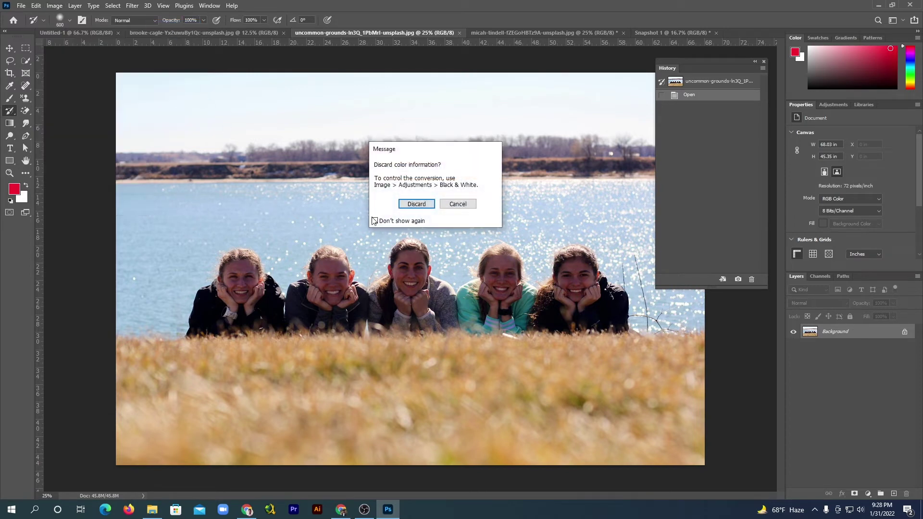
click(416, 203)
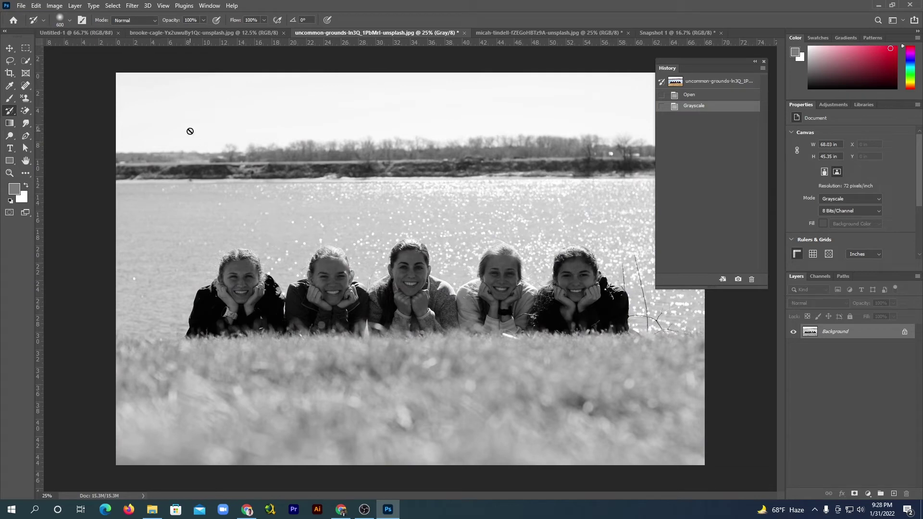
click(58, 6)
mouse_move(62, 16)
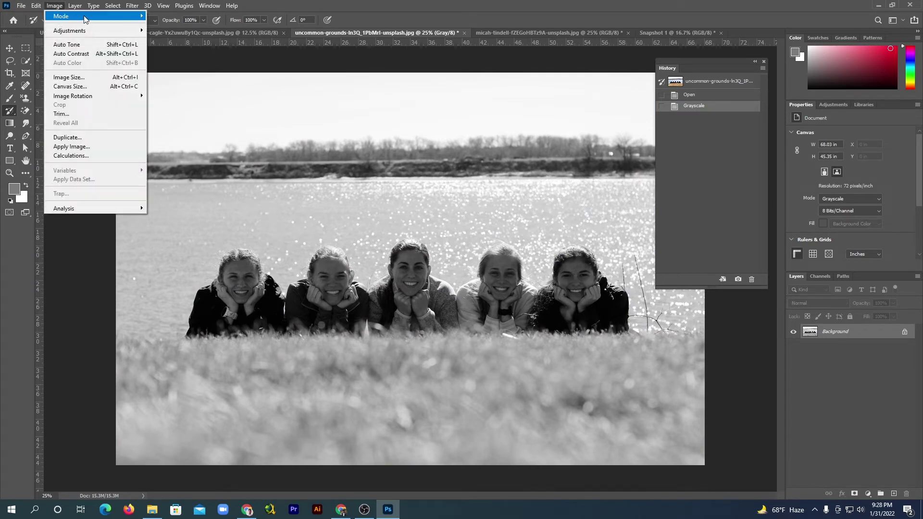
click(170, 53)
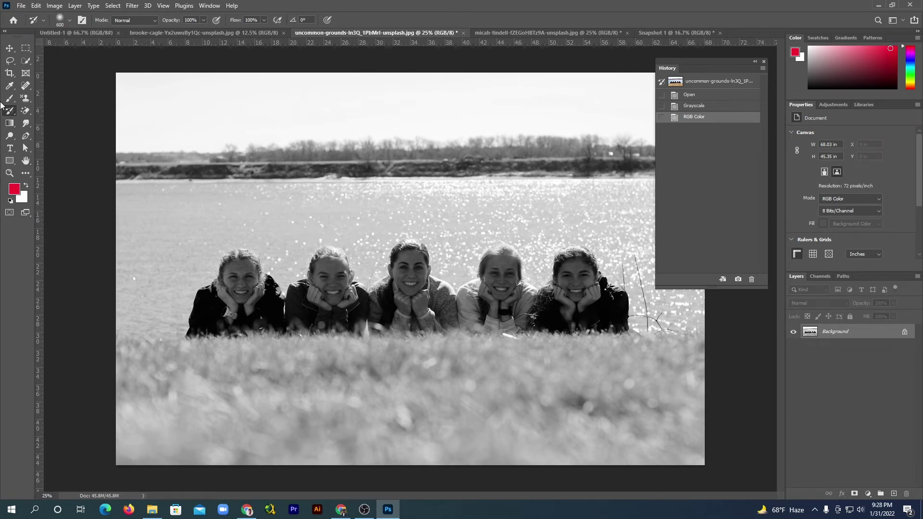
Start a Quick Selection over the middle woman's body
right_click(10, 113)
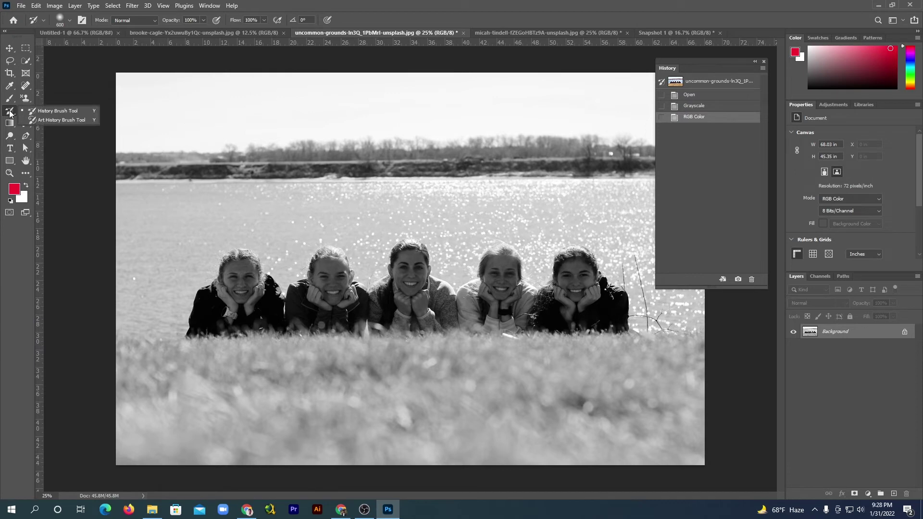
click(59, 112)
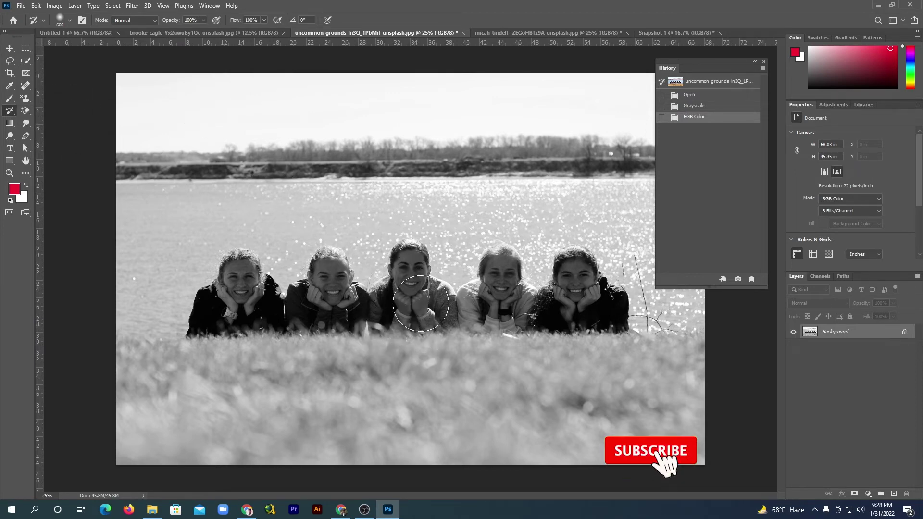
click(26, 61)
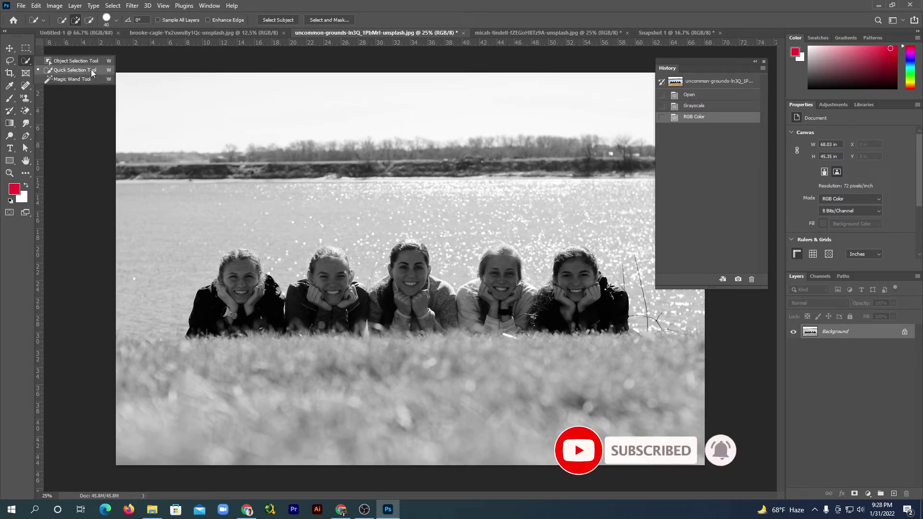
click(92, 73)
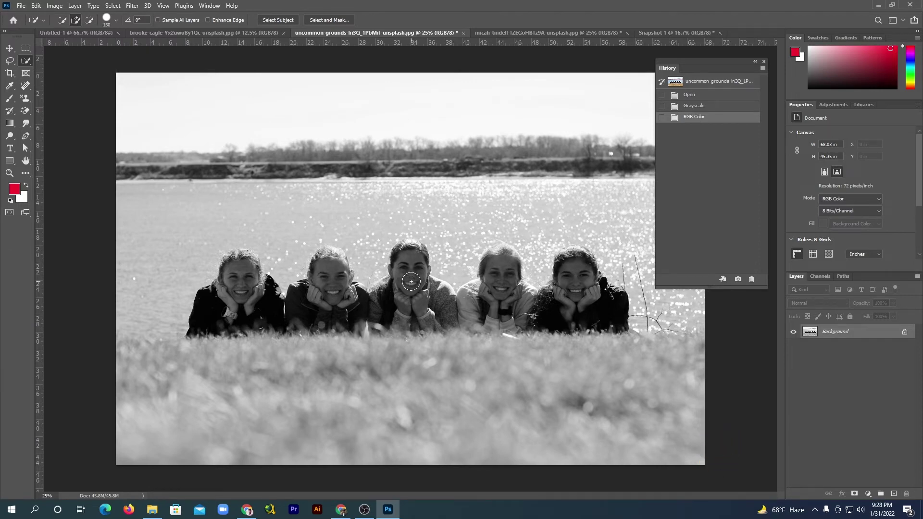
mouse_move(409, 282)
mouse_down()
mouse_move(386, 290)
mouse_move(431, 326)
mouse_move(434, 287)
mouse_up()
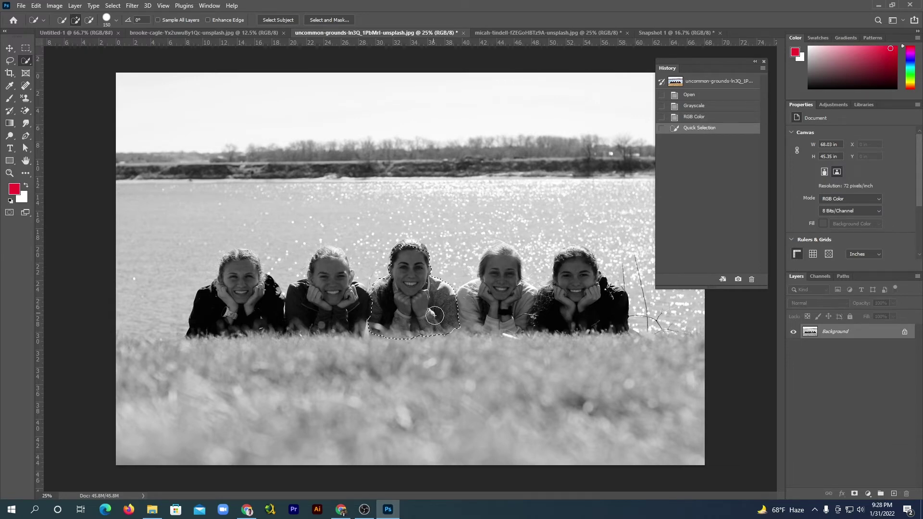
drag(431, 286, 417, 326)
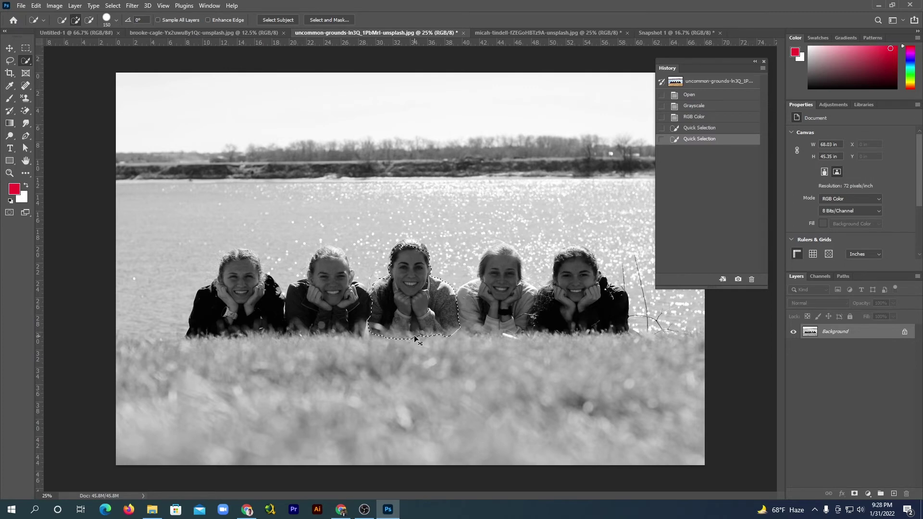
Extend the Quick Selection over her hair, face and arm
scroll(415, 264, up, 3)
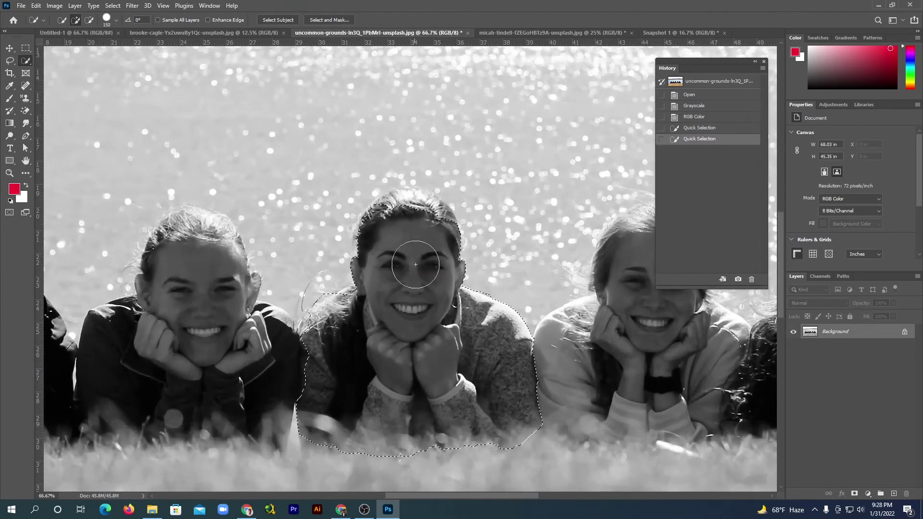
click(402, 215)
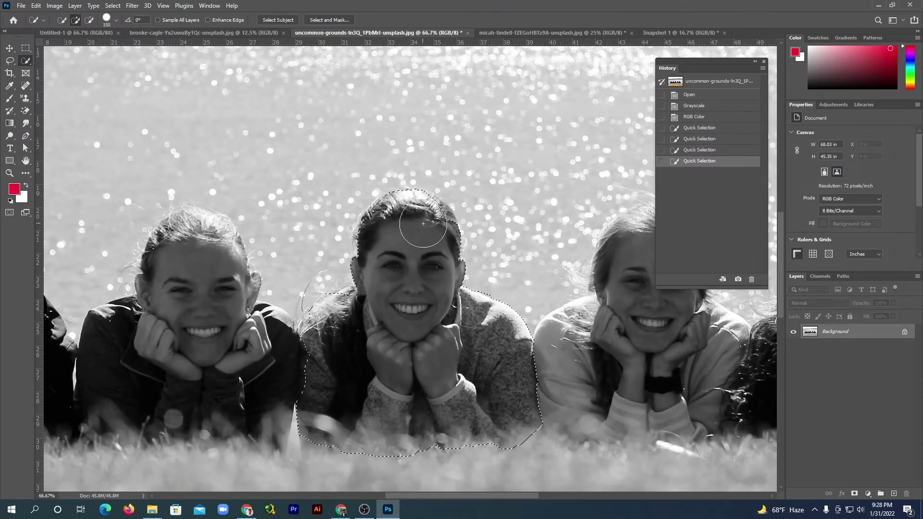
click(427, 222)
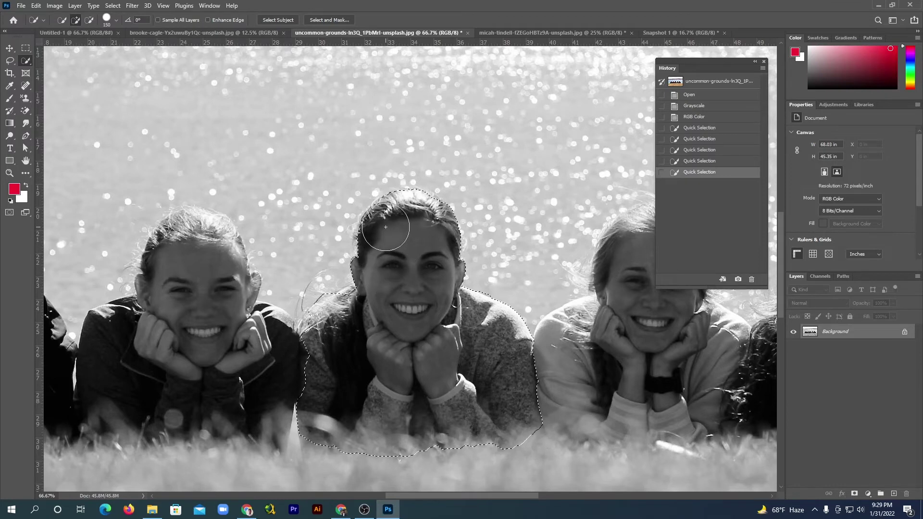
drag(386, 223, 386, 254)
click(378, 249)
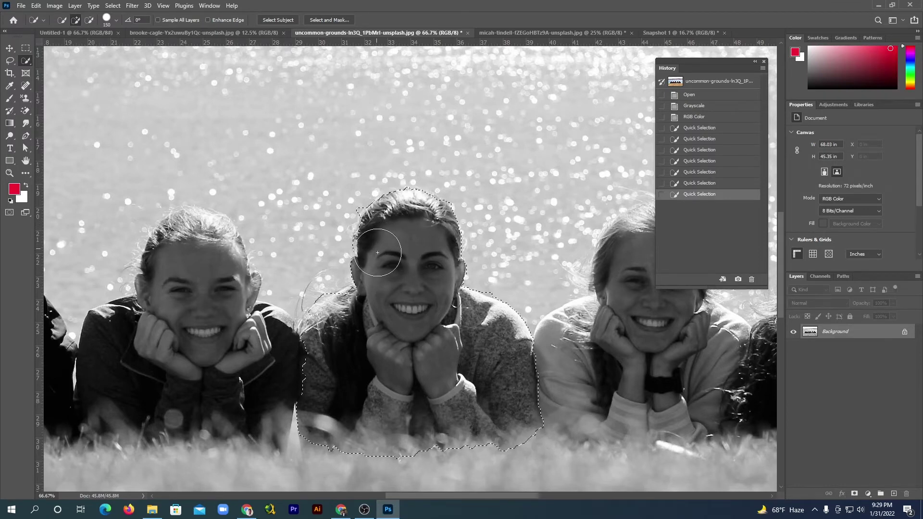
drag(356, 318, 482, 421)
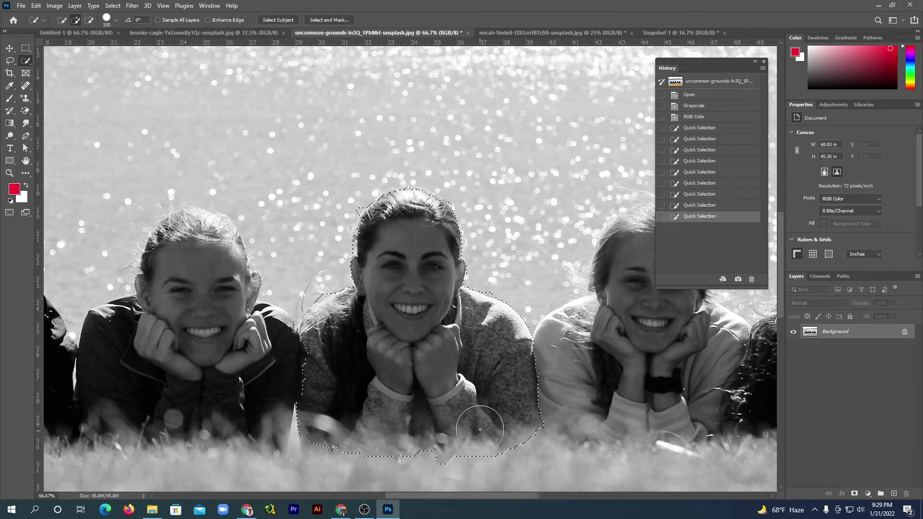
click(480, 422)
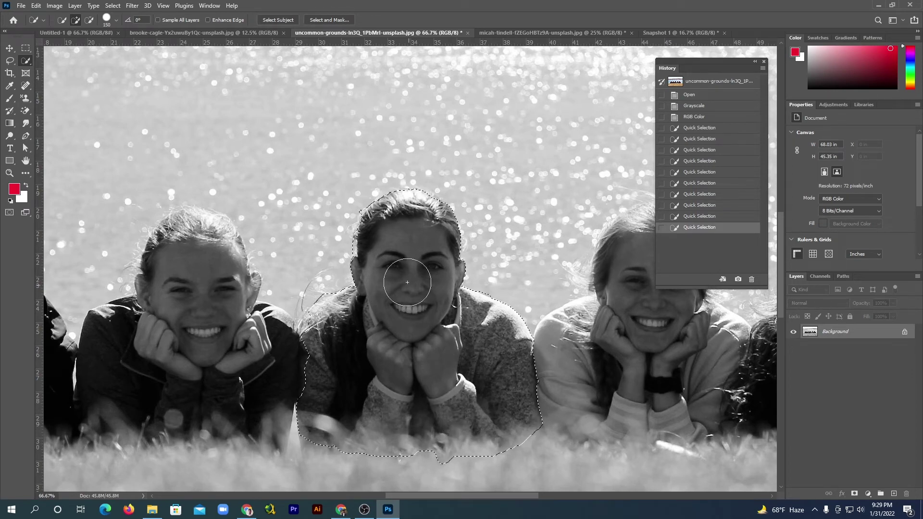
click(421, 213)
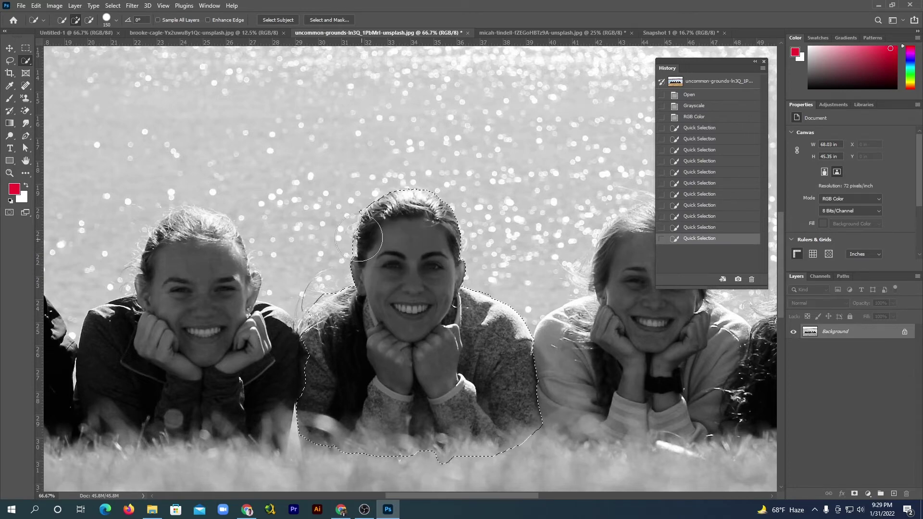
Subtract stray background with Alt and trim the selection's bottom edge along the grass
key(alt)
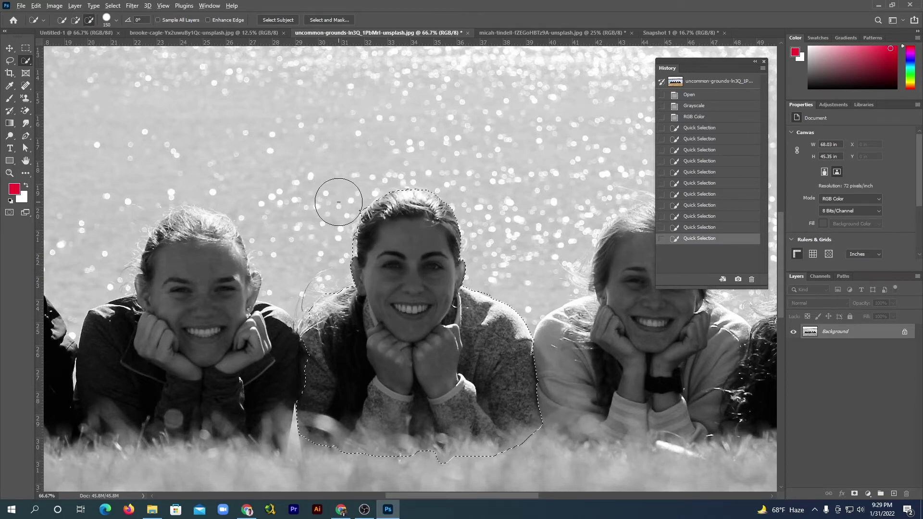
alt+click(341, 200)
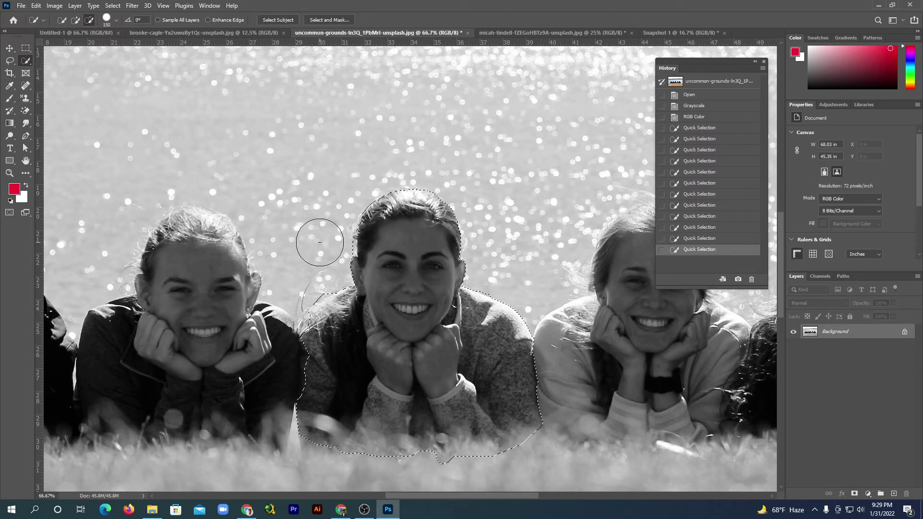
alt+click(331, 243)
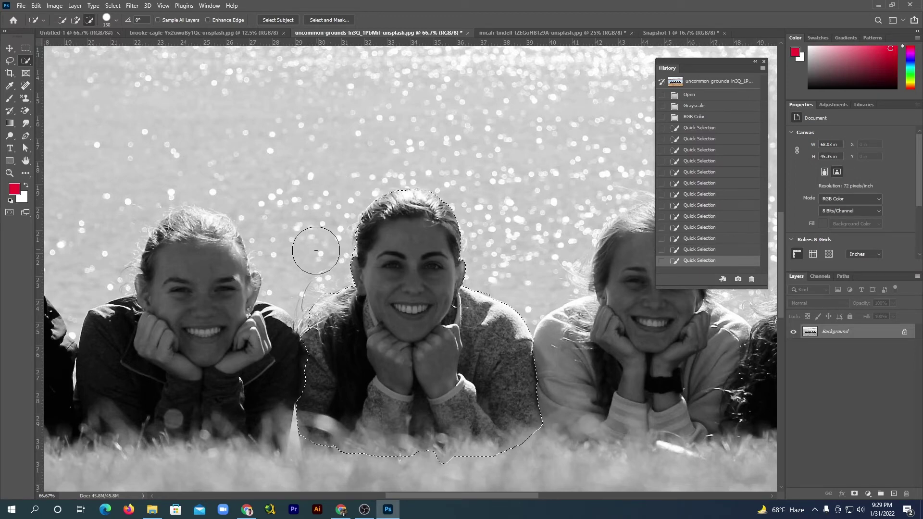
alt+click(302, 262)
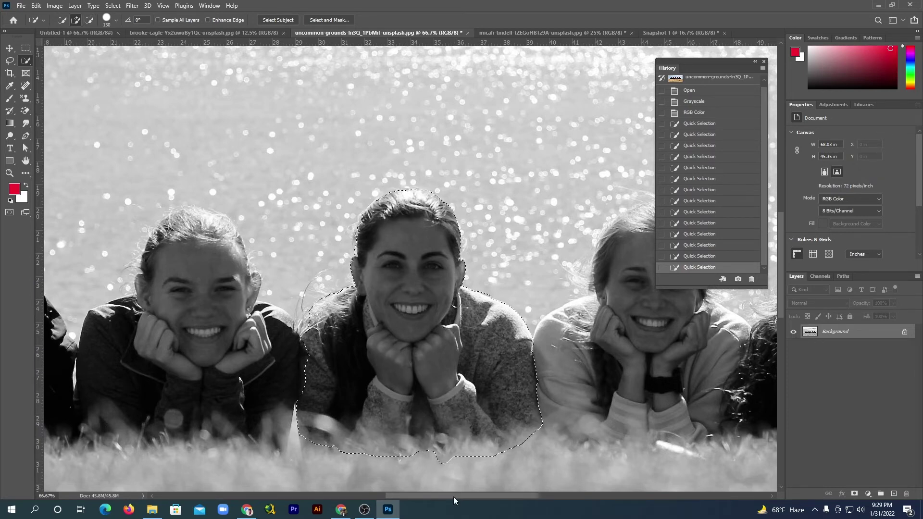
key(alt)
alt+click(447, 472)
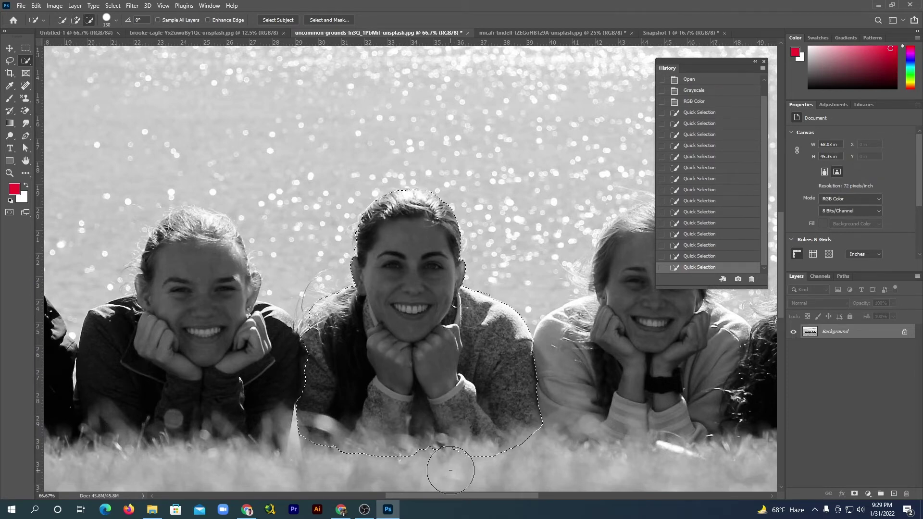
mouse_move(465, 467)
mouse_down()
mouse_move(527, 449)
mouse_move(338, 465)
mouse_move(305, 457)
mouse_up()
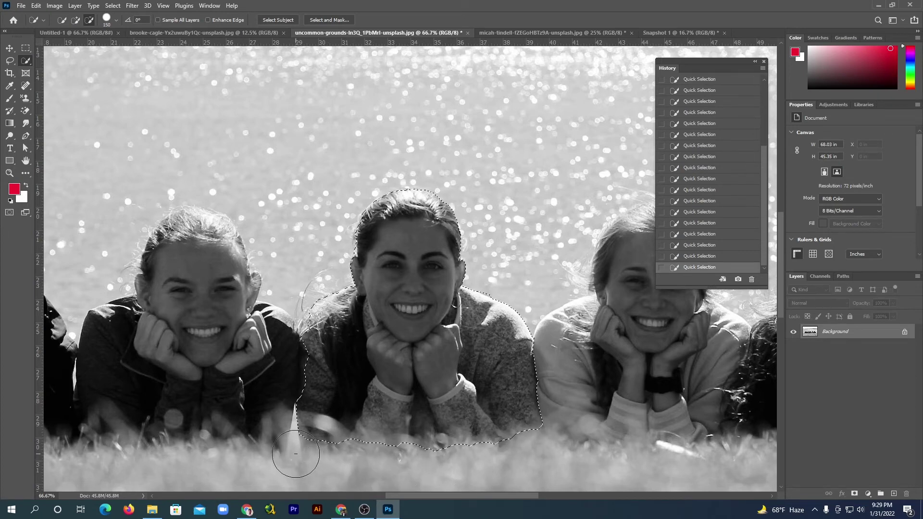
key(alt)
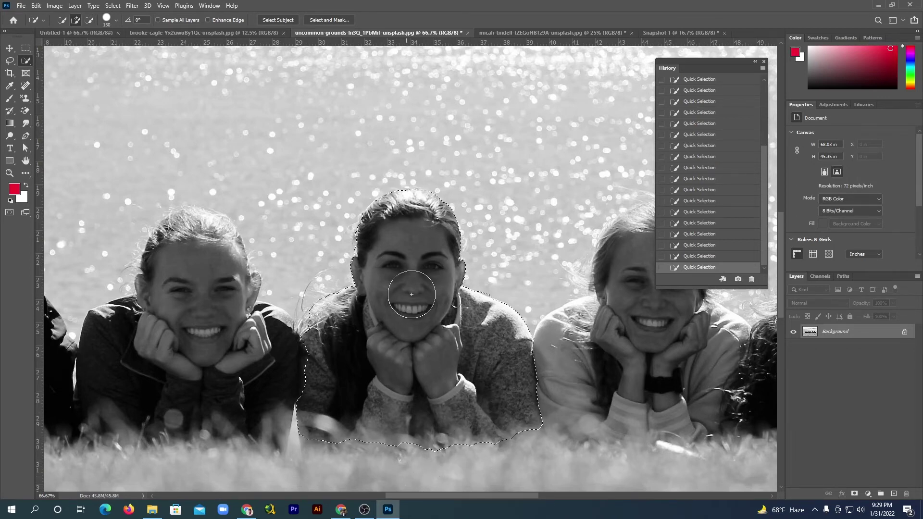
click(11, 111)
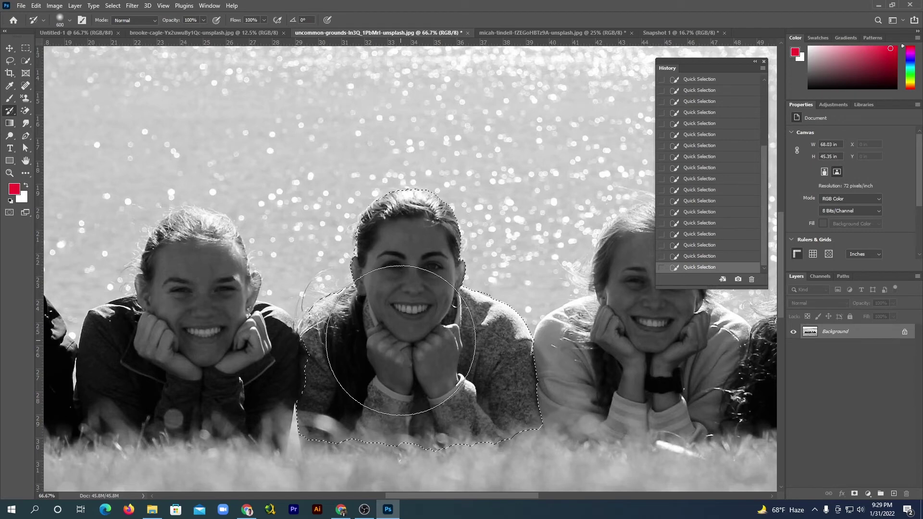
Paint the middle woman back to colour with a 250-size History Brush, then deselect and zoom out
key(bracketleft)
key(bracketleft)
key(bracketleft)
key(bracketleft)
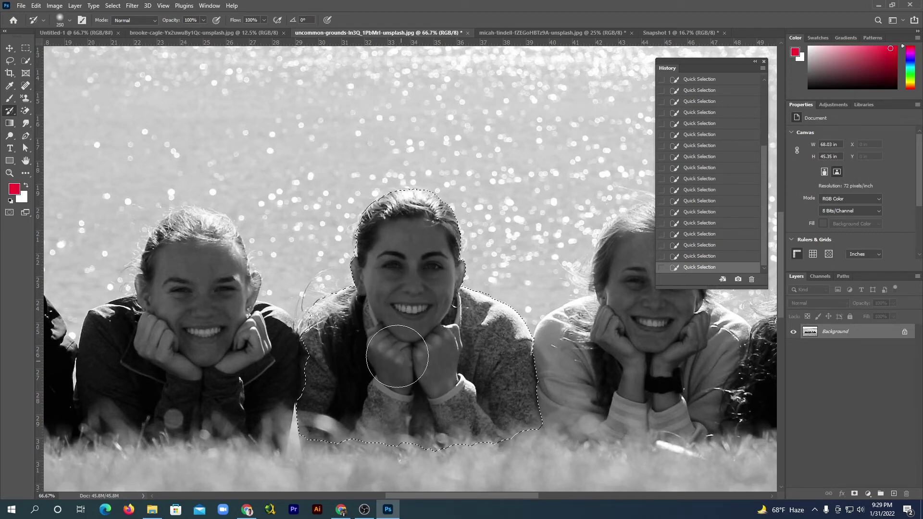
scroll(394, 337, down, 4)
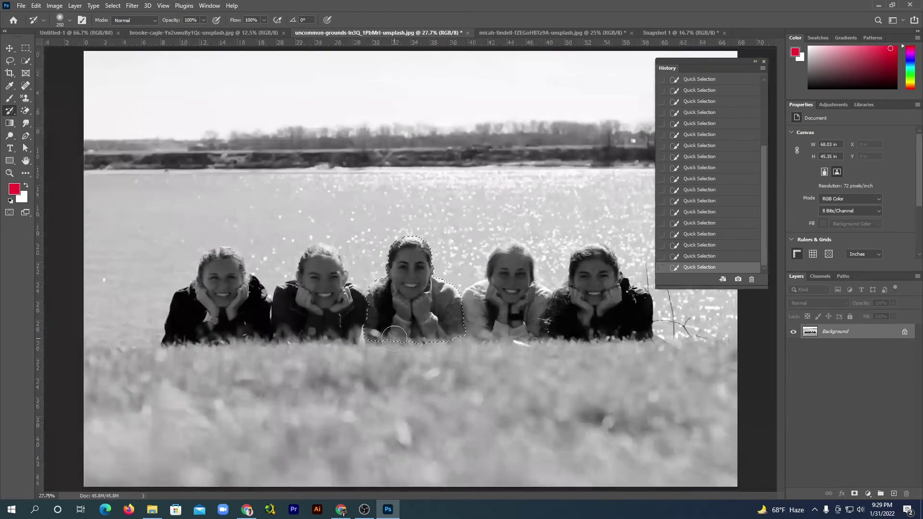
drag(398, 289, 429, 273)
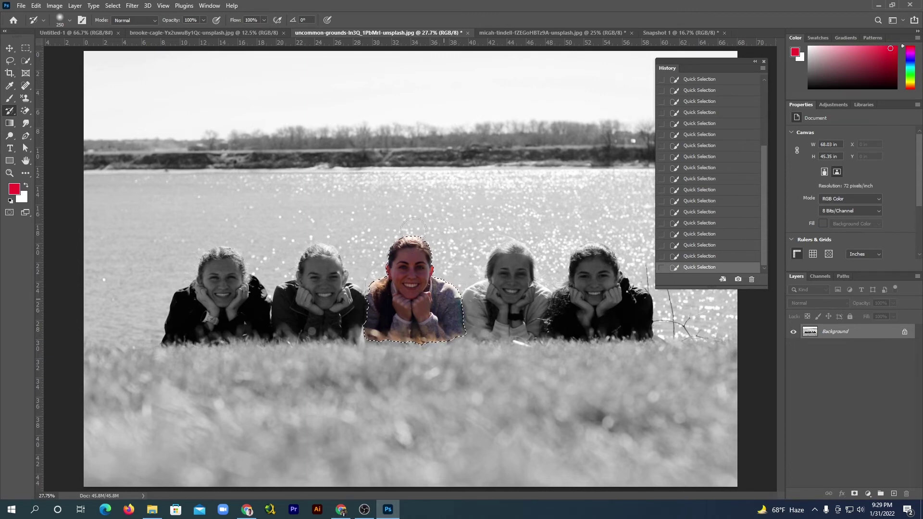
drag(428, 338, 421, 318)
key(ctrl+d)
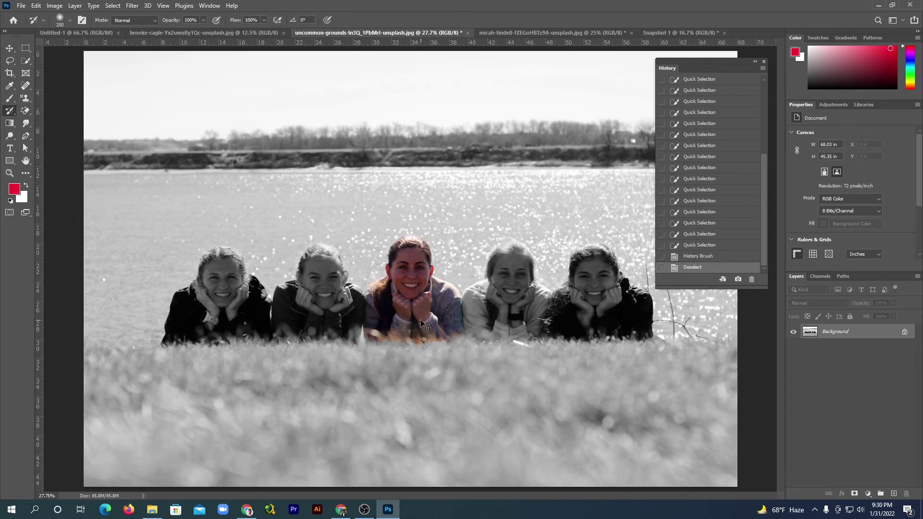
key(ctrl+minus)
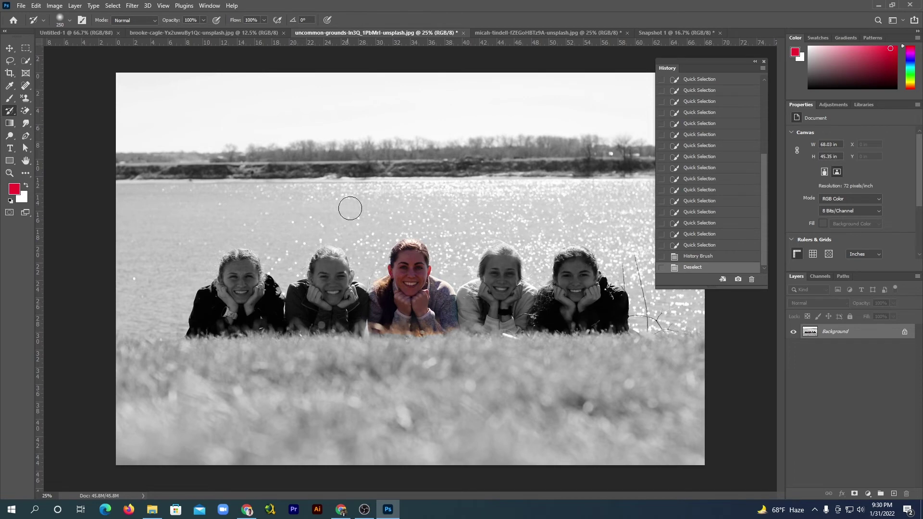
Switch to the brooke-cagle roadside portrait and open the Image > Mode menu
click(513, 33)
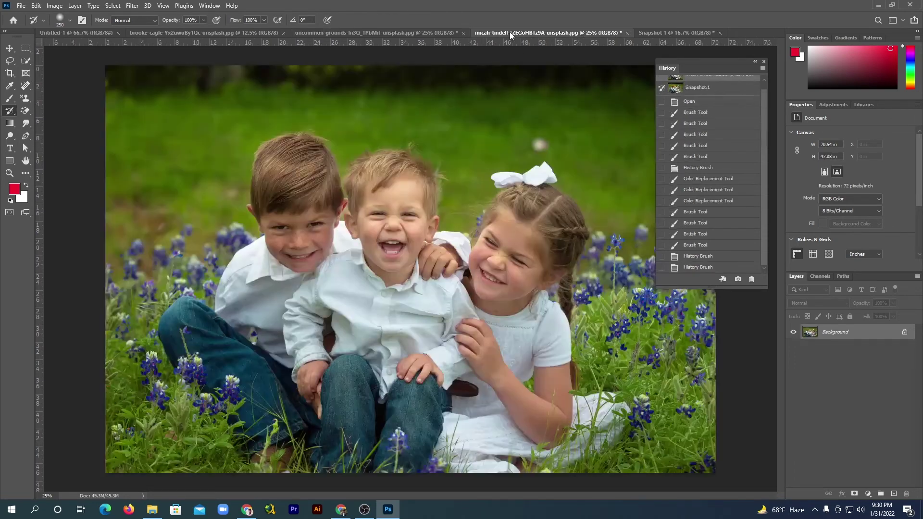
click(668, 33)
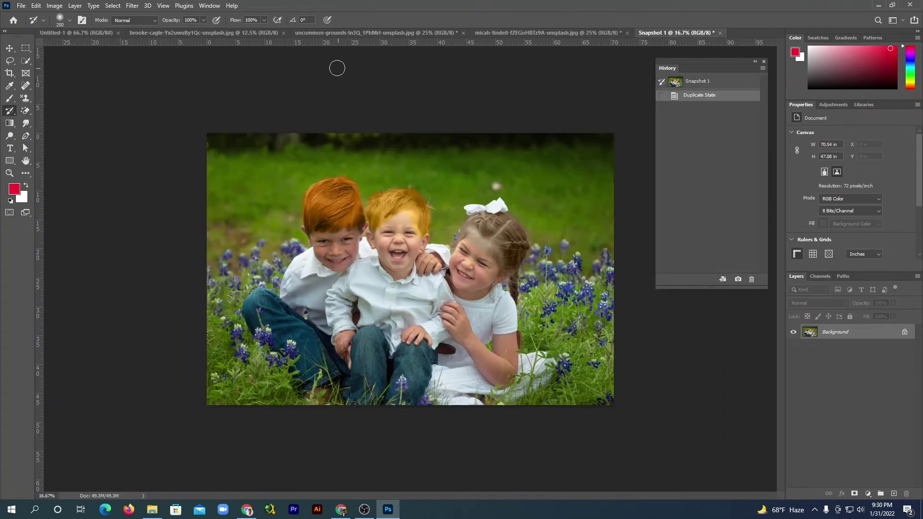
click(323, 32)
click(209, 33)
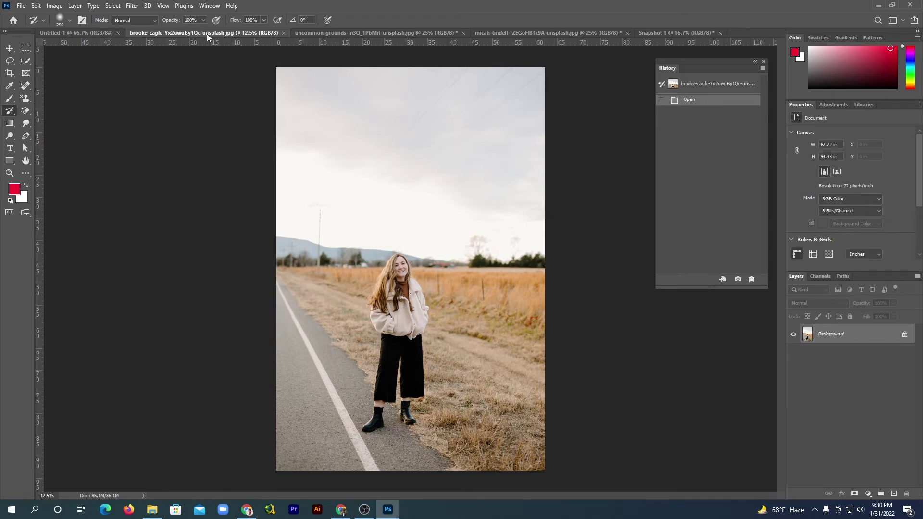
click(56, 5)
mouse_move(61, 16)
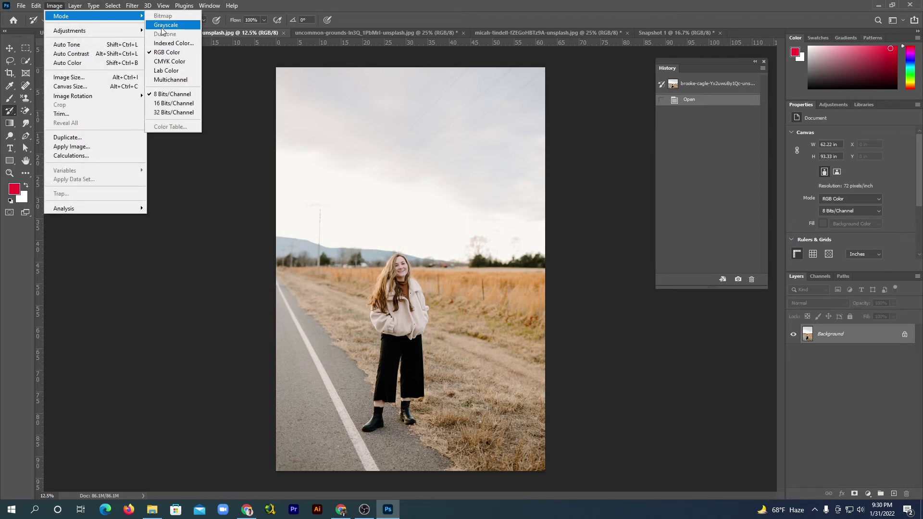
Convert the roadside photo to Grayscale, discarding colour, then back to RGB Color
click(166, 24)
click(411, 205)
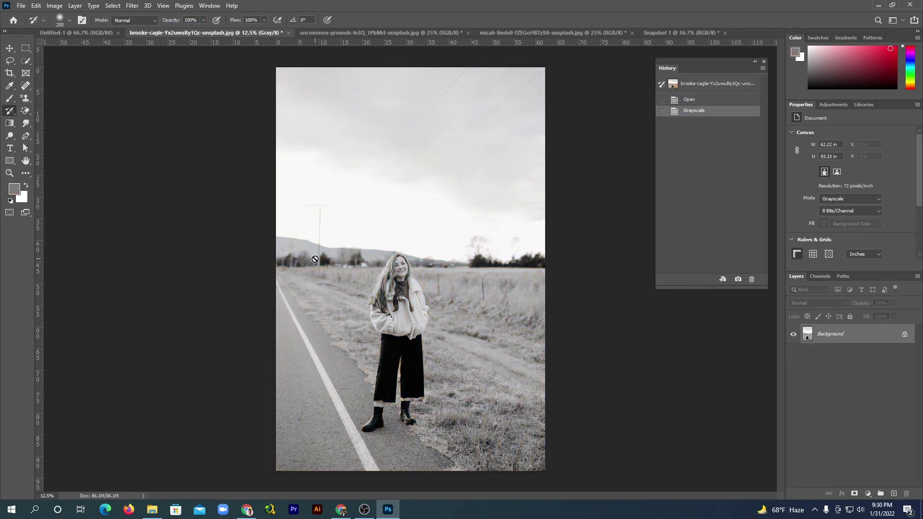
click(56, 7)
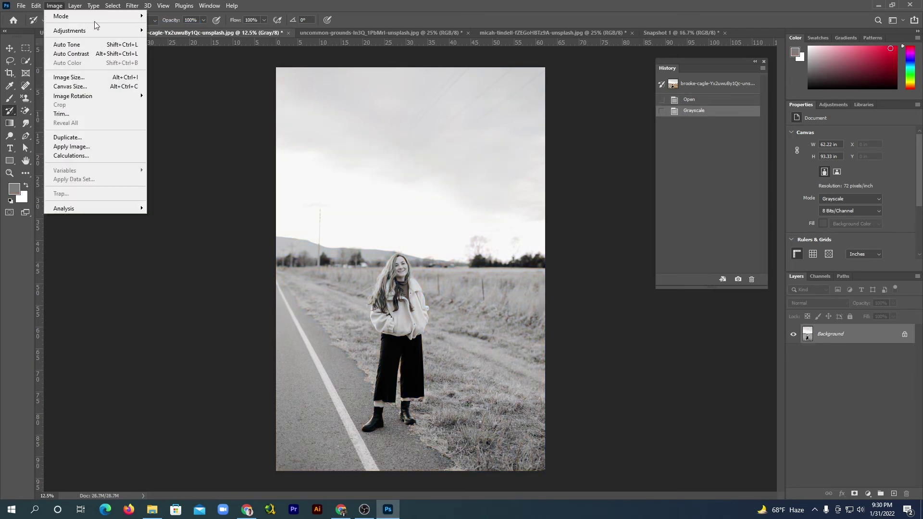
mouse_move(61, 16)
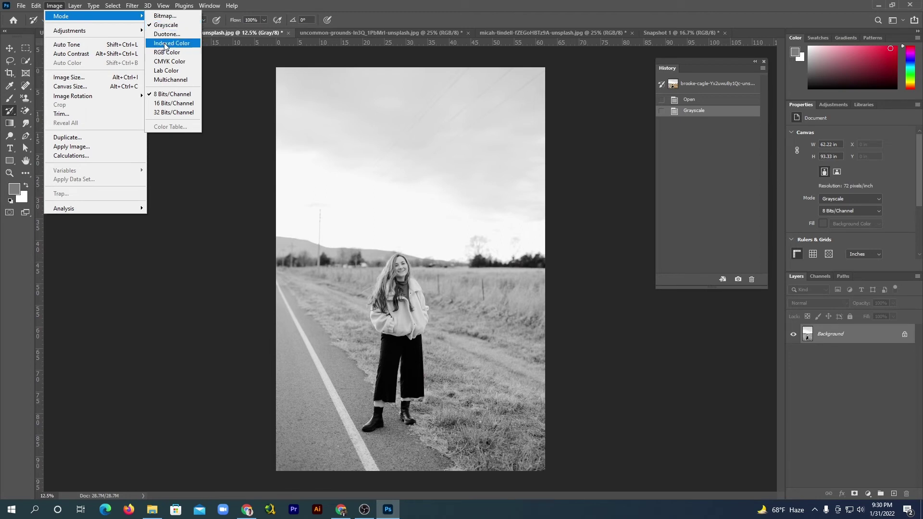
click(167, 52)
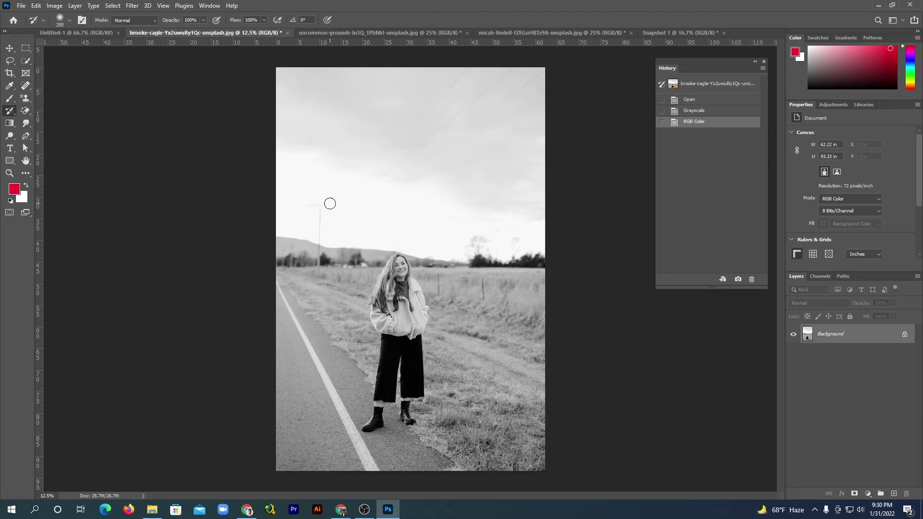
Select the woman with the Object Selection Tool's Select Subject
click(26, 60)
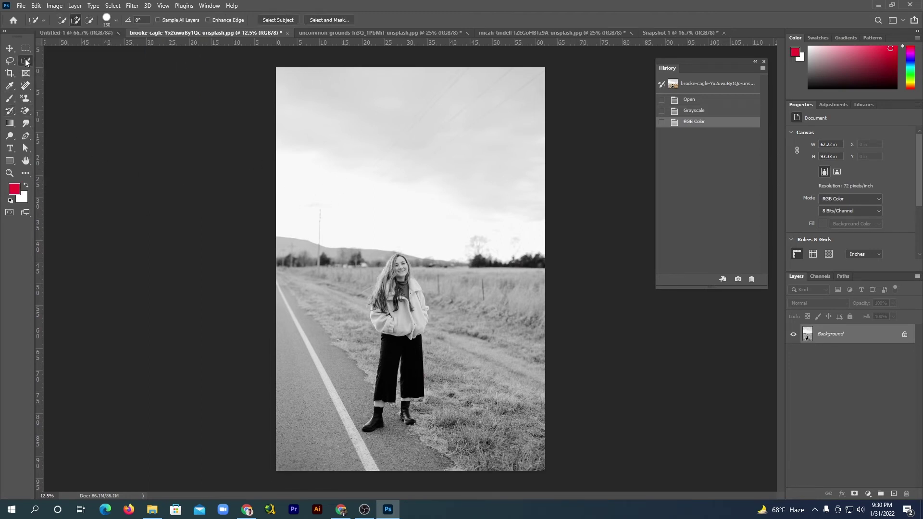
right_click(26, 60)
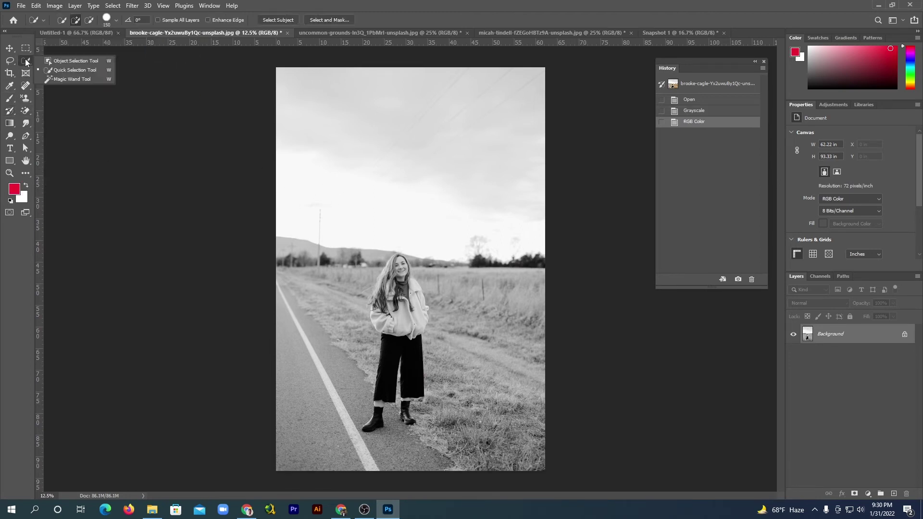
click(81, 61)
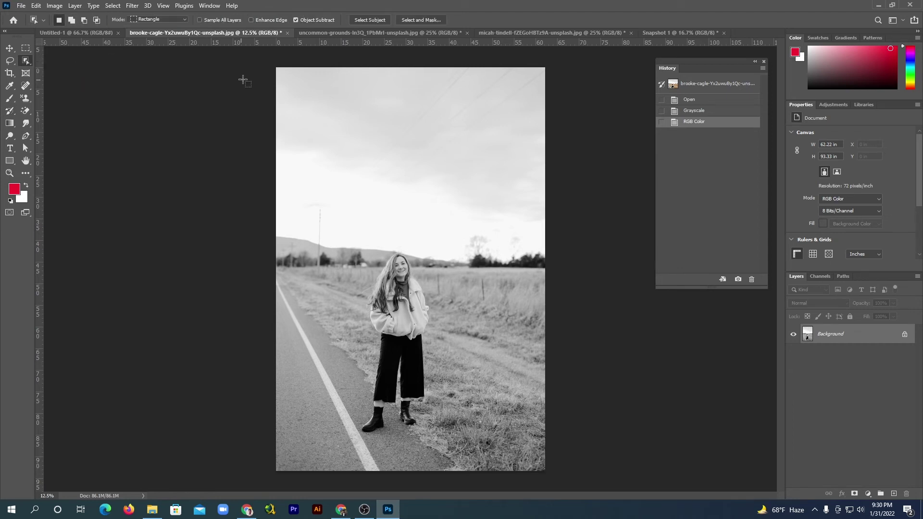
click(368, 20)
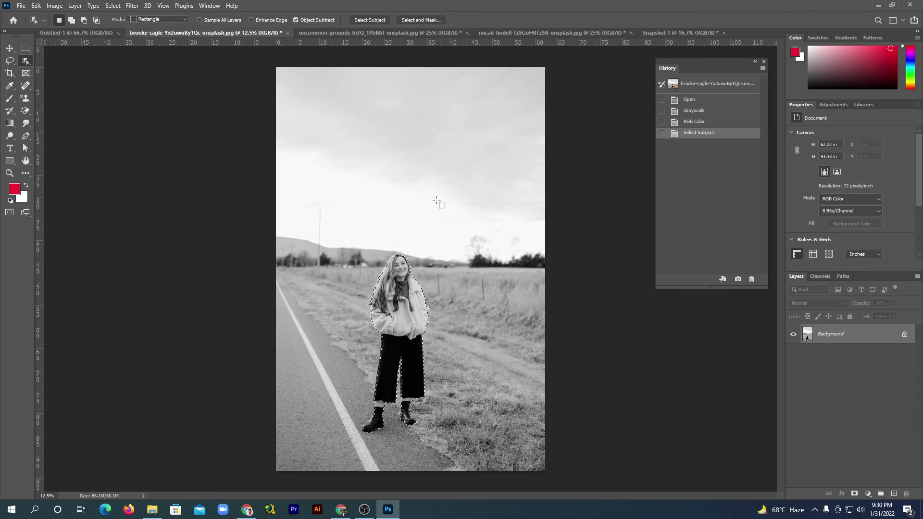
Invert the selection, repaint the field, sky and road in colour with a 1300 History Brush, then deselect
click(111, 6)
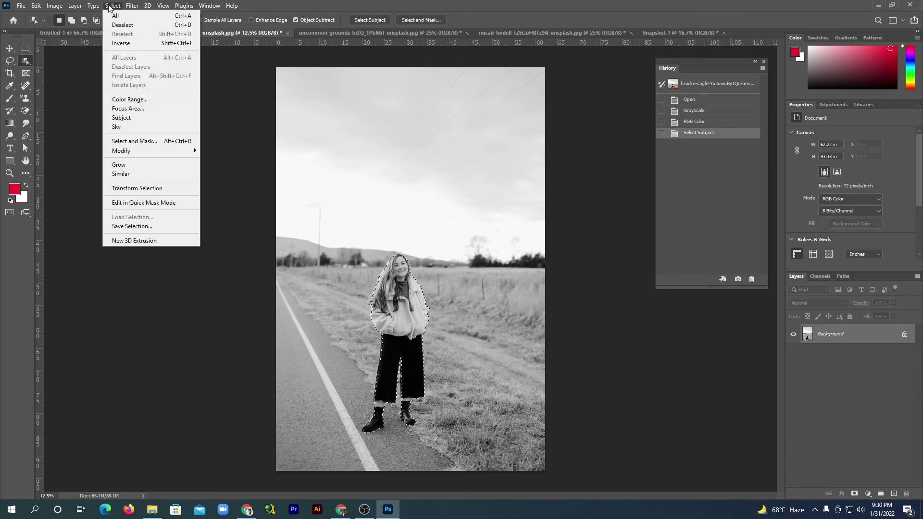
click(173, 47)
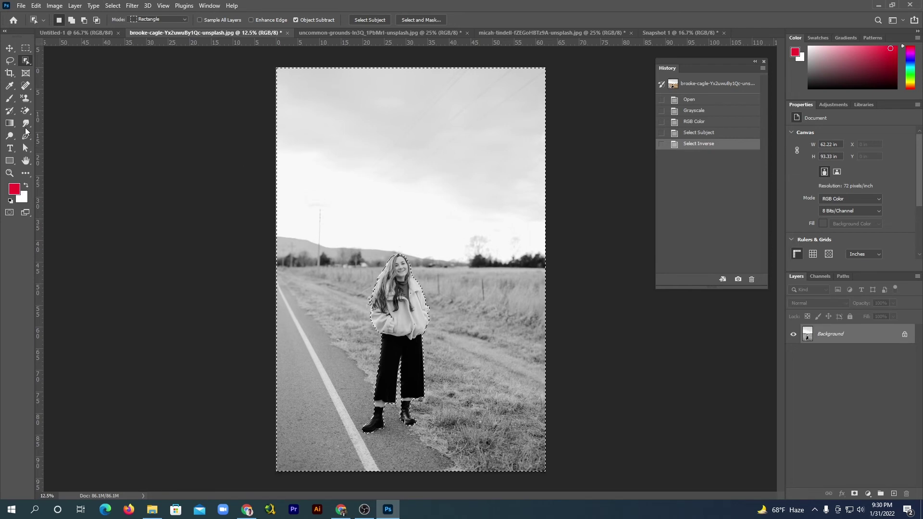
click(10, 111)
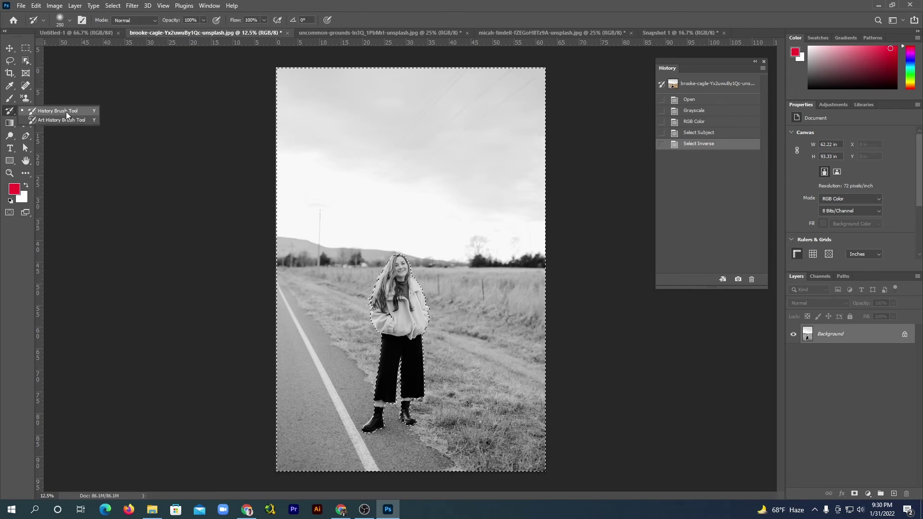
click(66, 111)
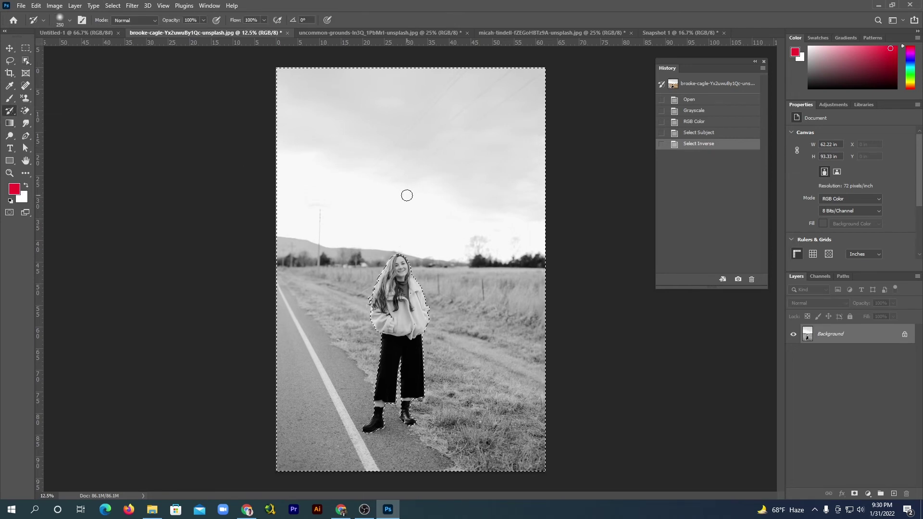
key(bracketright)
key(bracketright)
key(bracketright)
key(bracketright)
key(bracketright)
key(bracketright)
key(bracketright)
key(bracketright)
key(bracketright)
key(bracketright)
key(bracketright)
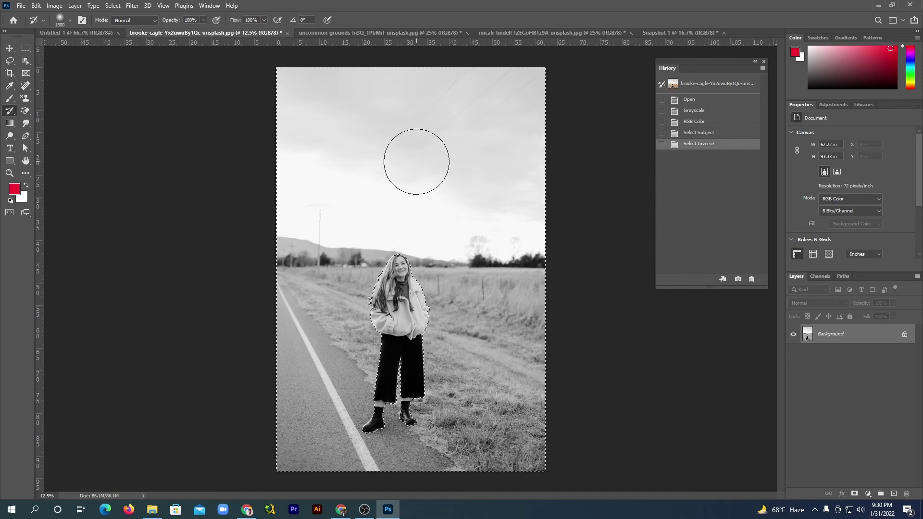
key(bracketright)
key(bracketright)
key(bracketright)
key(bracketright)
key(bracketright)
key(bracketright)
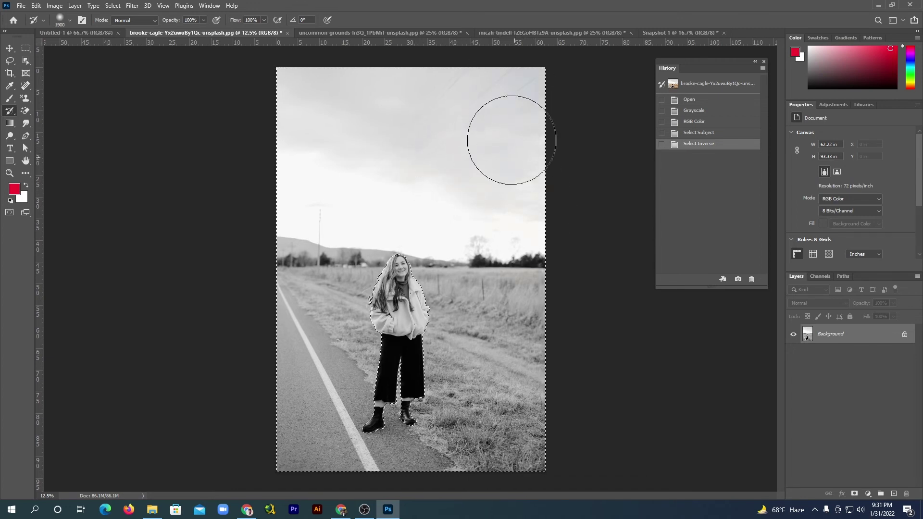
mouse_move(512, 139)
mouse_down()
mouse_move(362, 476)
mouse_move(272, 316)
mouse_move(293, 122)
mouse_move(363, 236)
mouse_move(424, 193)
mouse_move(528, 149)
mouse_move(502, 164)
mouse_move(272, 107)
mouse_move(560, 207)
mouse_move(523, 72)
mouse_move(312, 124)
mouse_move(361, 93)
mouse_move(424, 192)
mouse_move(384, 346)
mouse_move(512, 424)
mouse_move(484, 204)
mouse_up()
key(ctrl+d)
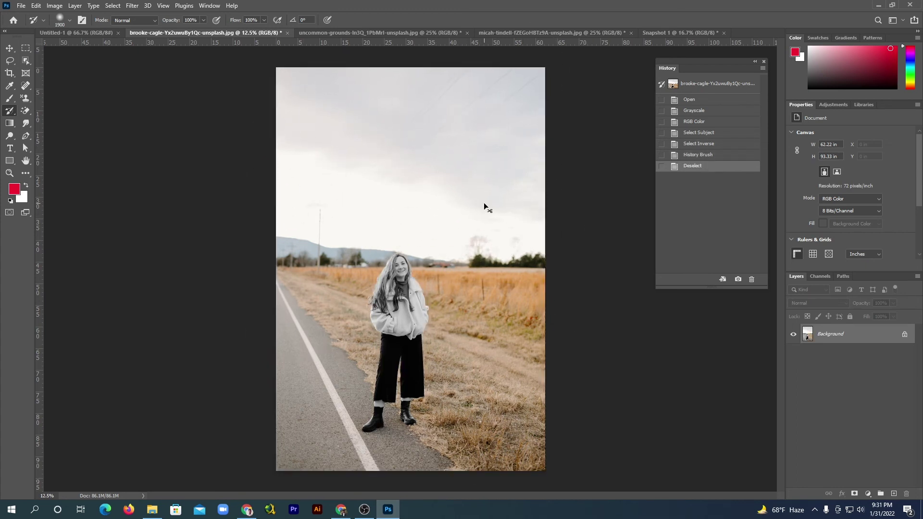
Choose the Art History Brush and cycle through the open document tabs
click(9, 49)
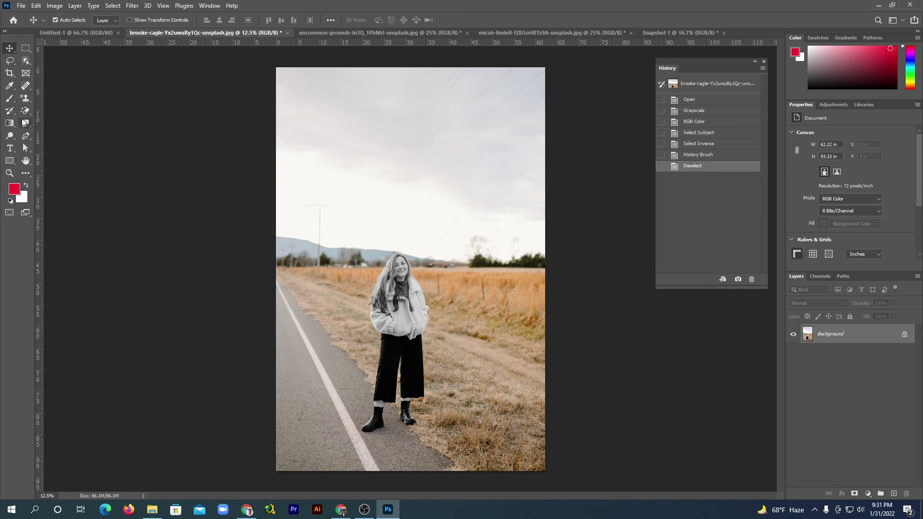
click(9, 111)
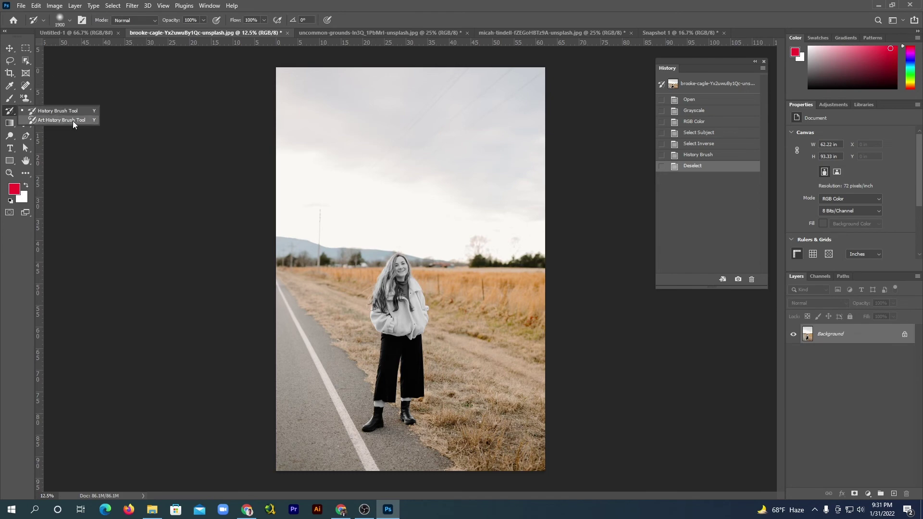
click(71, 120)
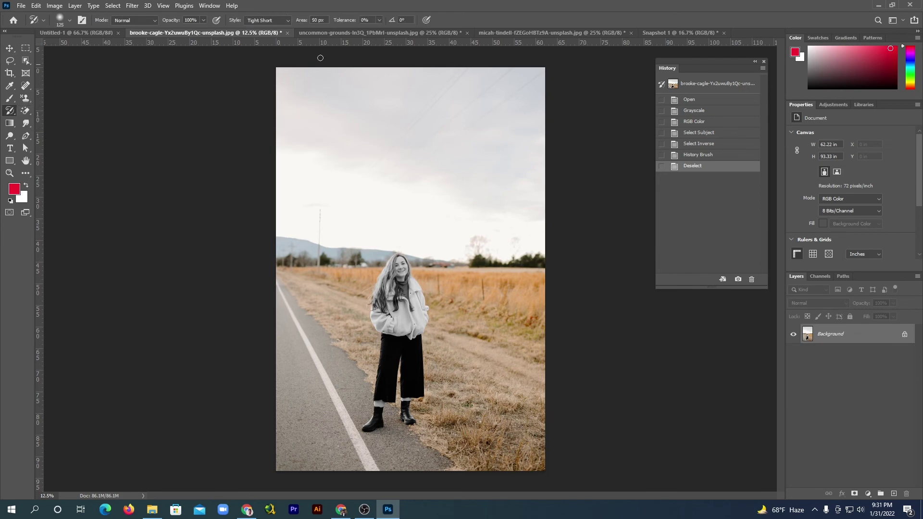
click(525, 31)
click(209, 33)
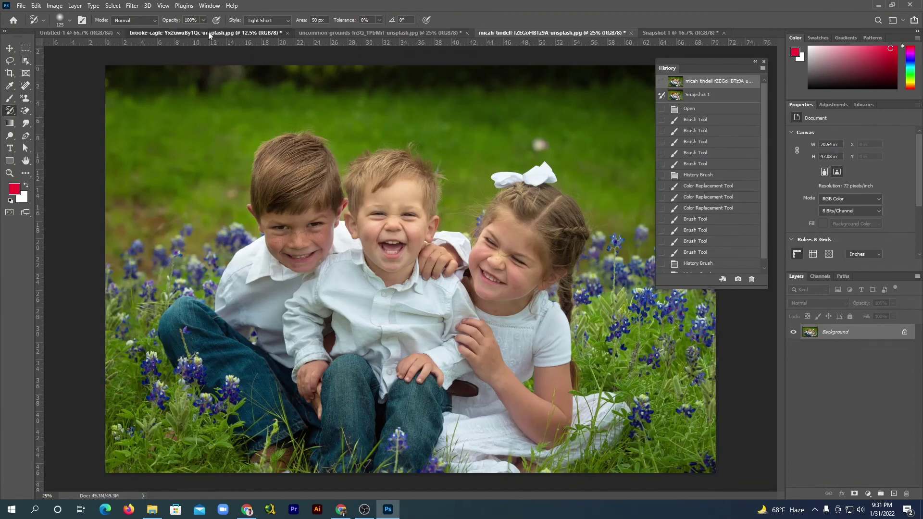
click(84, 33)
Open the hannah-busing sunflower group photo from Downloads and zoom in
click(21, 6)
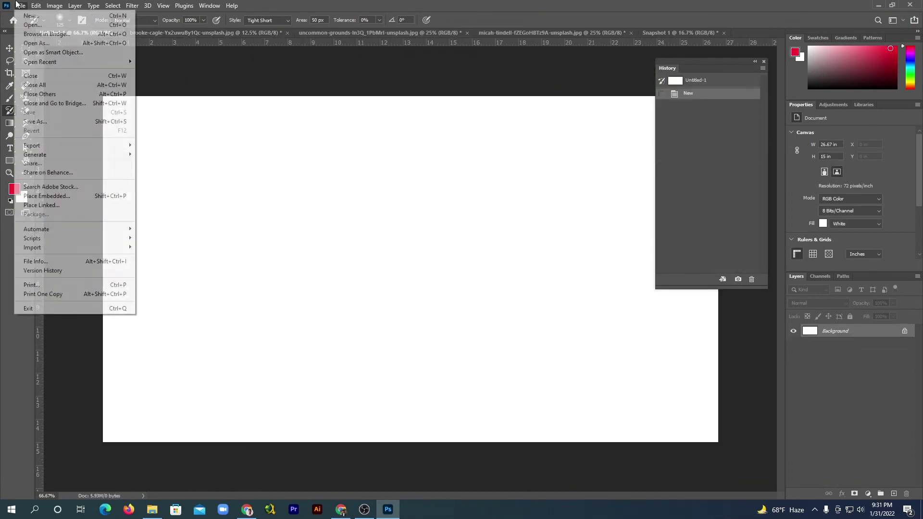
click(26, 18)
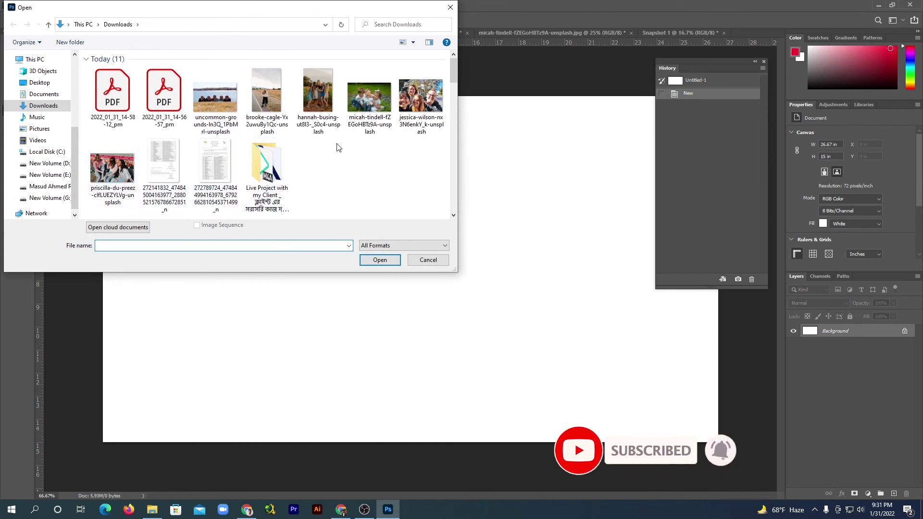
click(339, 129)
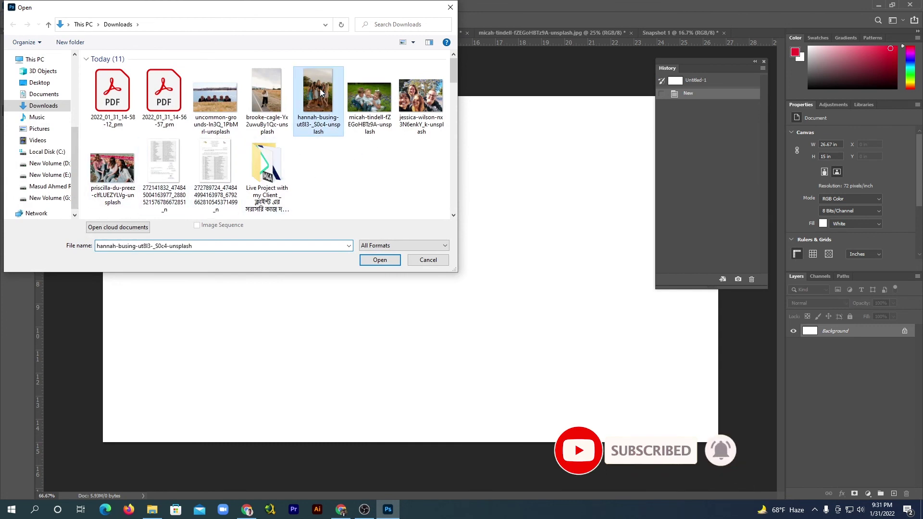
click(382, 259)
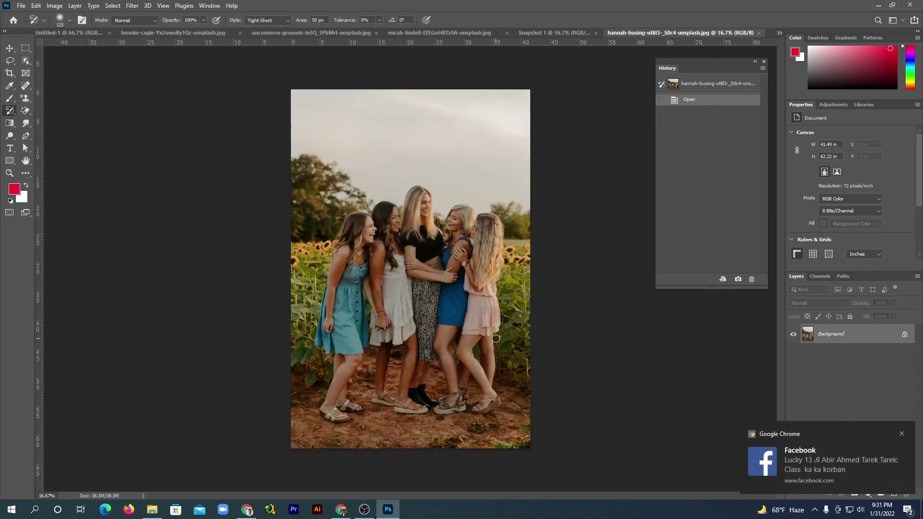
key(ctrl+plus)
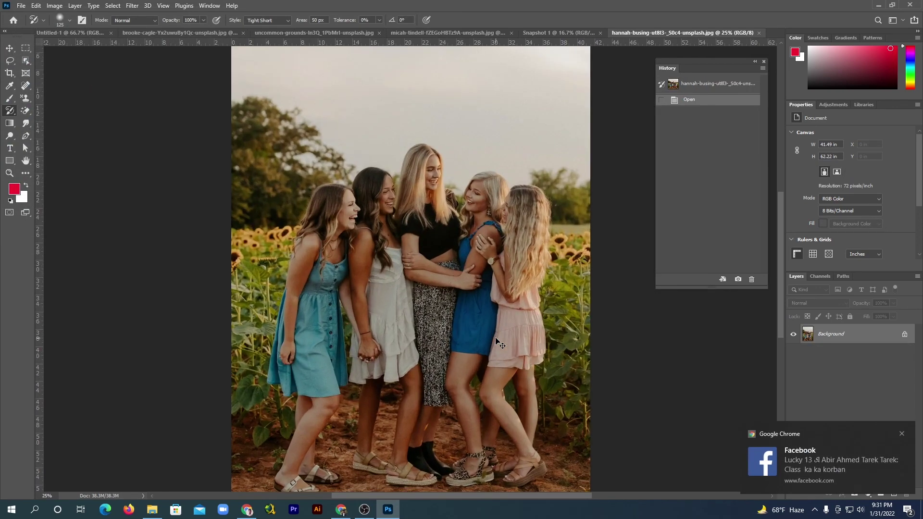
Zoom to 33.3% and smear the middle blonde woman's face and neck with the Art History Brush
key(ctrl+plus)
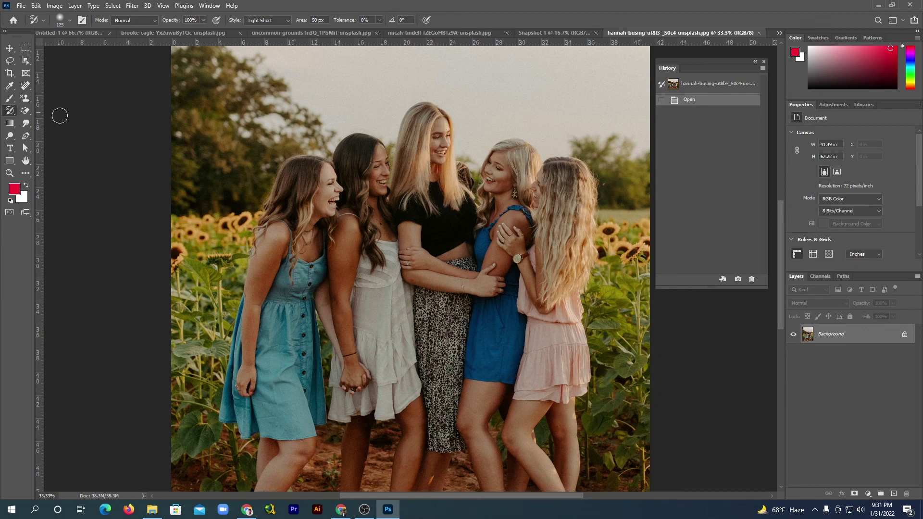
right_click(10, 113)
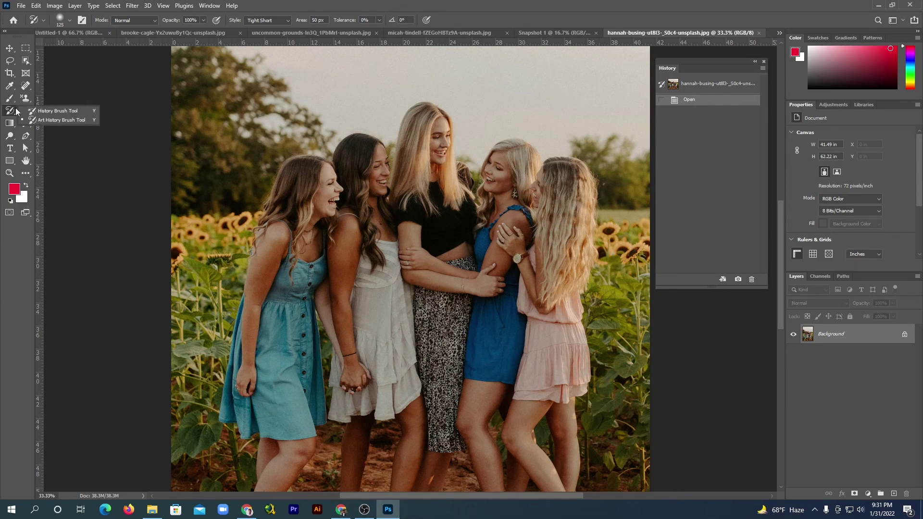
click(65, 120)
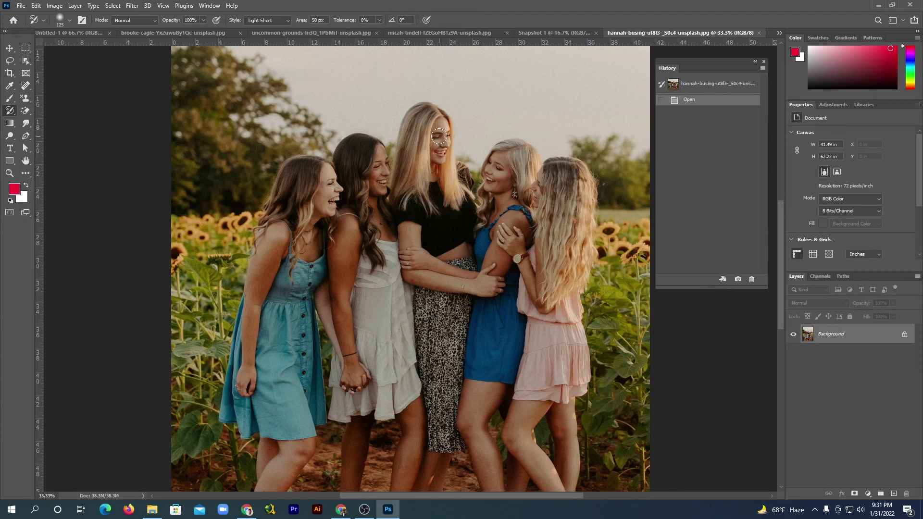
mouse_move(441, 136)
mouse_down()
mouse_move(439, 148)
mouse_move(447, 113)
mouse_up()
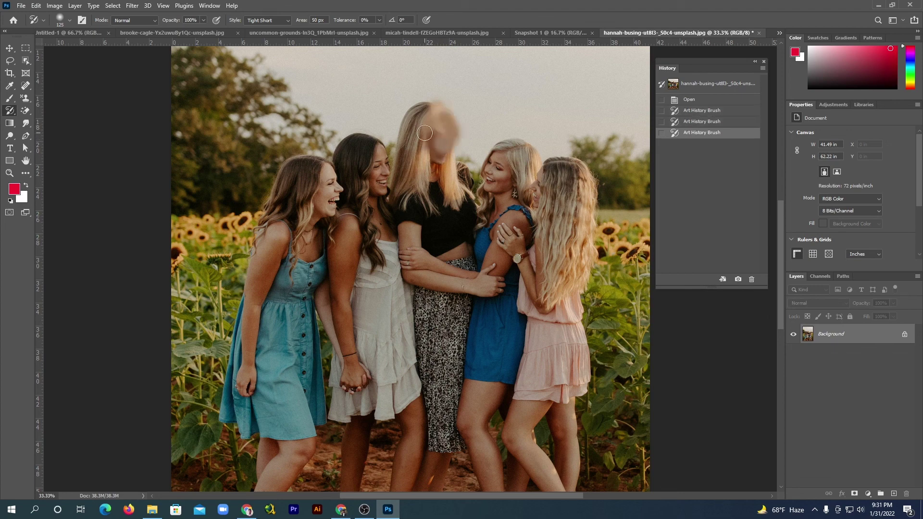
drag(427, 142, 439, 170)
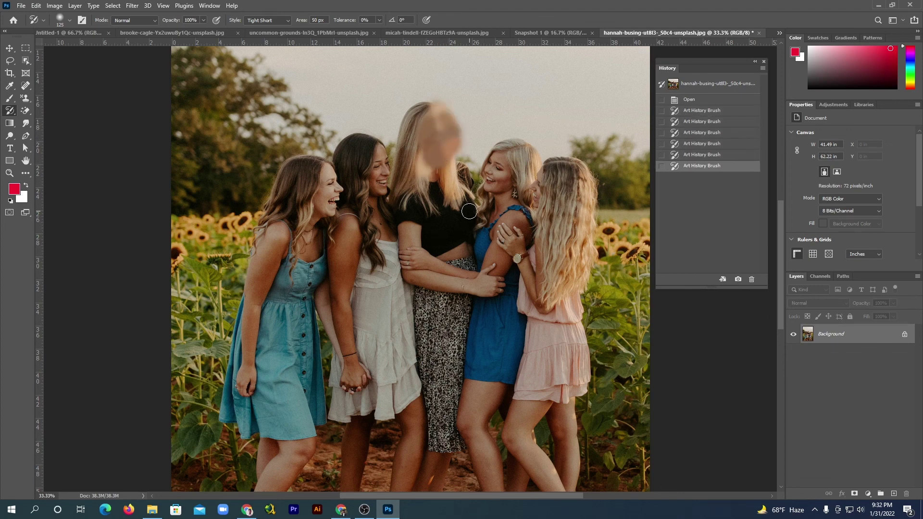